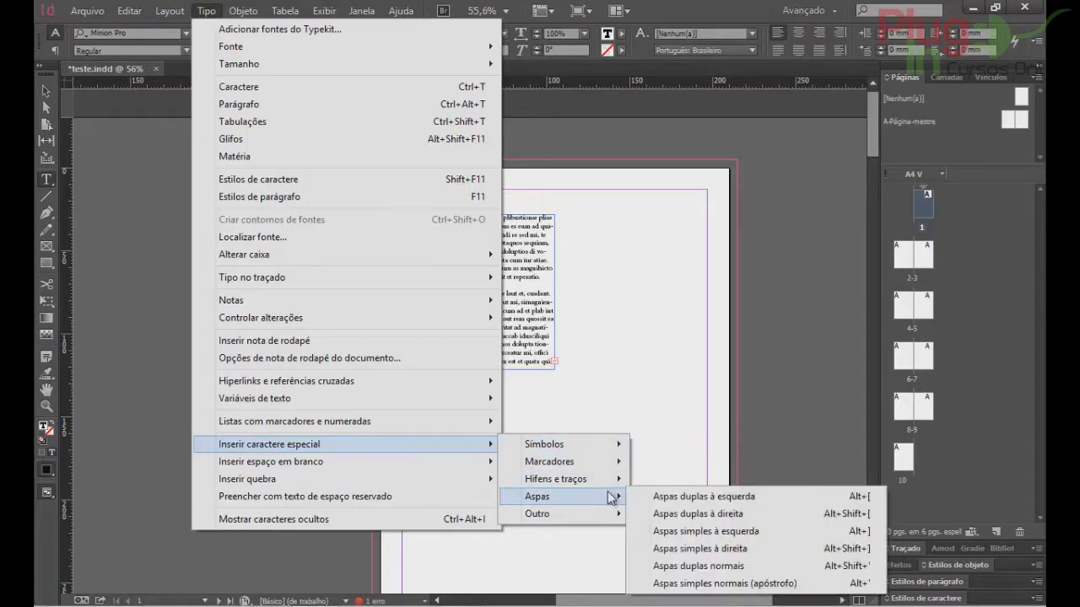
# Insert a bullet character symbol after "Arunt." in the text frame and view it at 150%.
pyautogui.moveTo(612, 516)
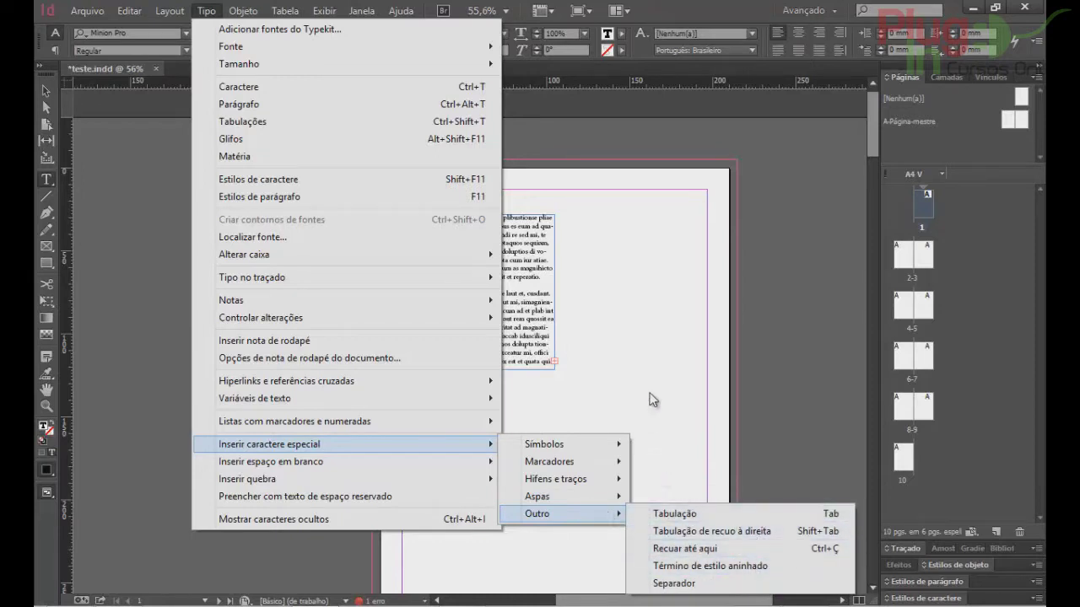
pyautogui.moveTo(591, 443)
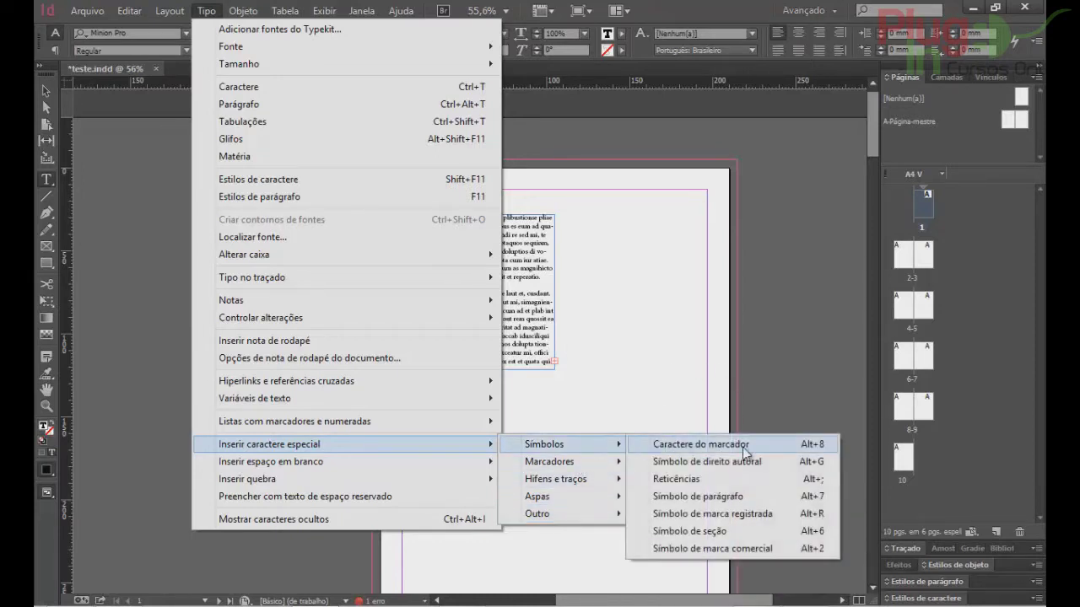
pyautogui.click(808, 452)
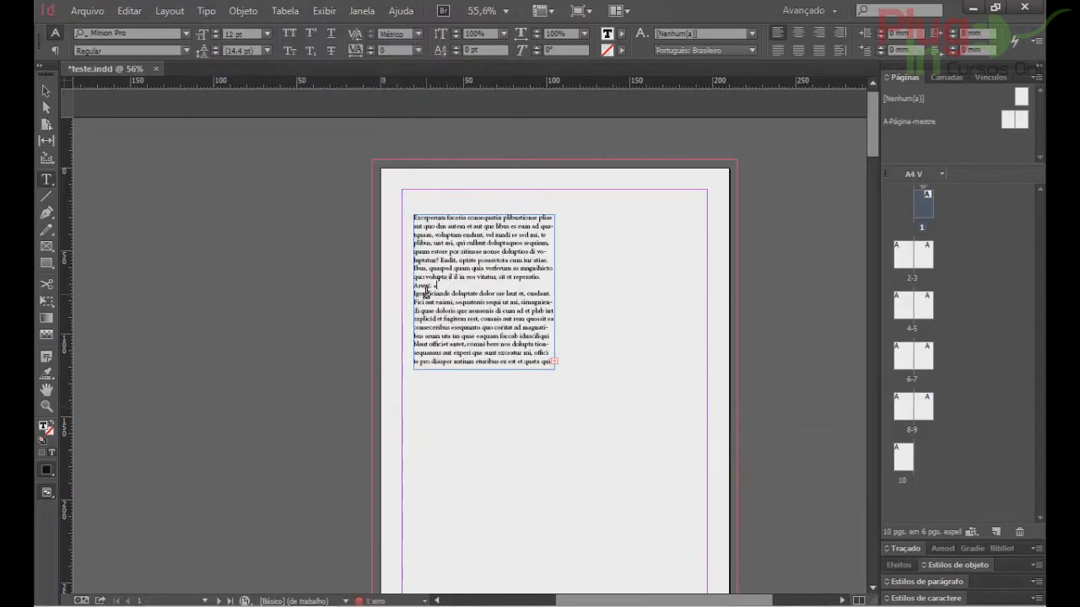
pyautogui.hotkey('ctrl', '=')
pyautogui.hotkey('ctrl', '=')
pyautogui.hotkey('ctrl', '=')
pyautogui.hotkey('ctrl', '=')
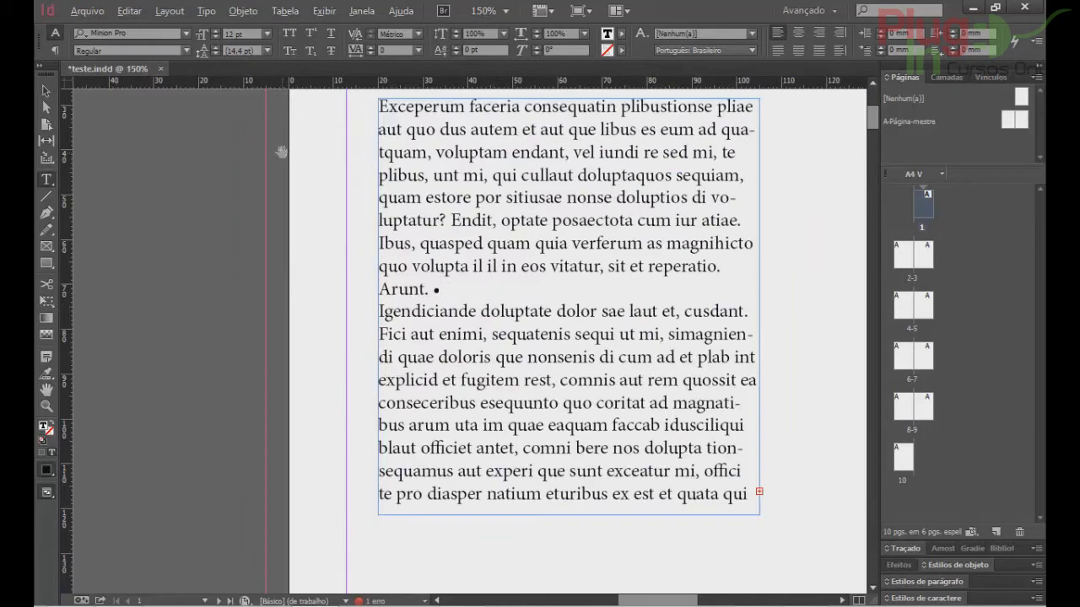
pyautogui.click(205, 11)
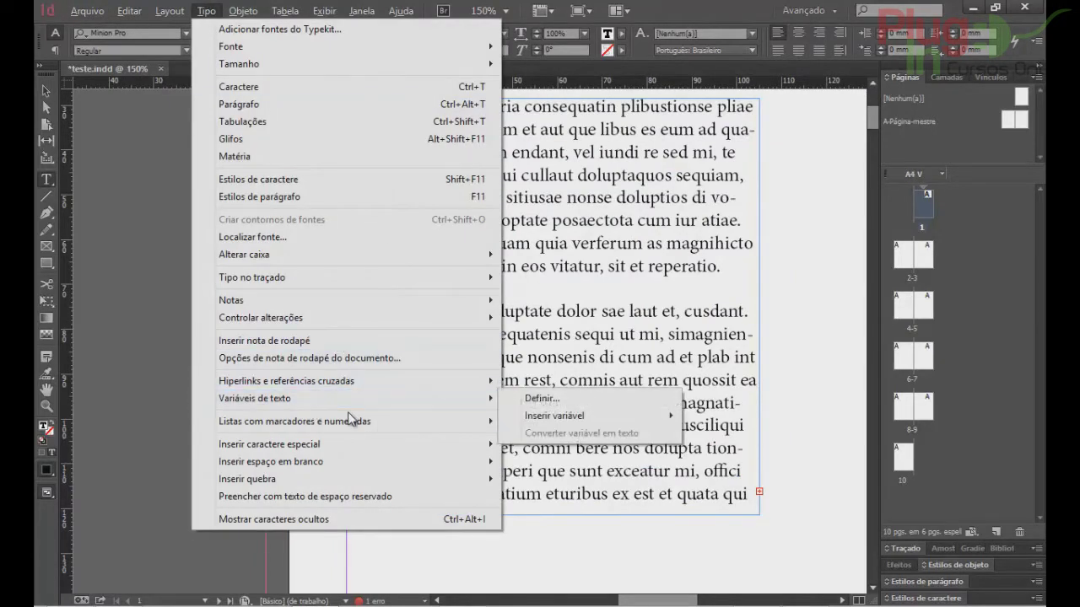
pyautogui.moveTo(359, 439)
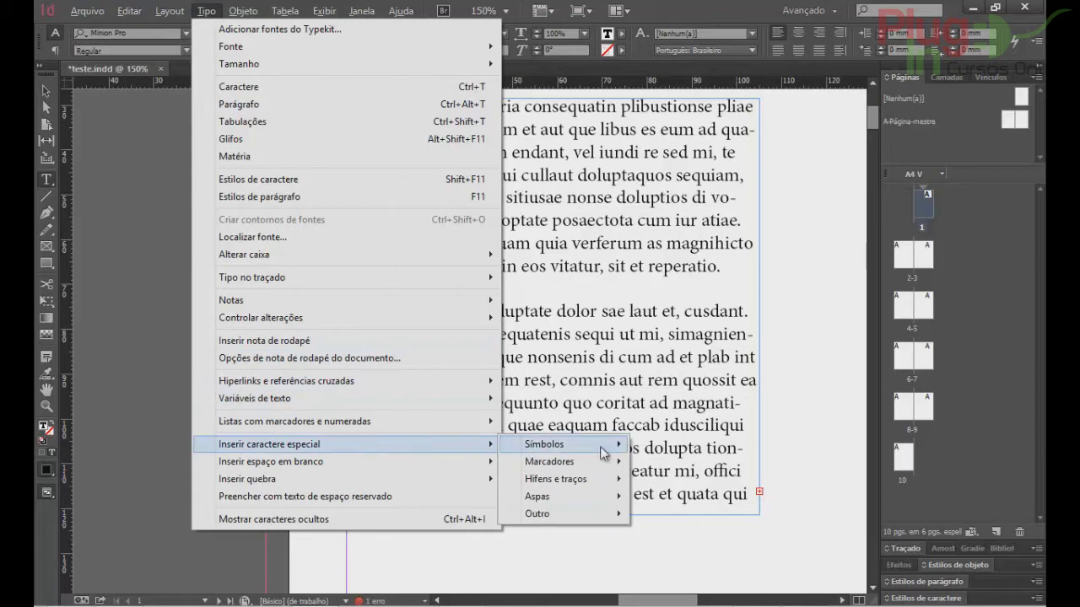
pyautogui.moveTo(606, 463)
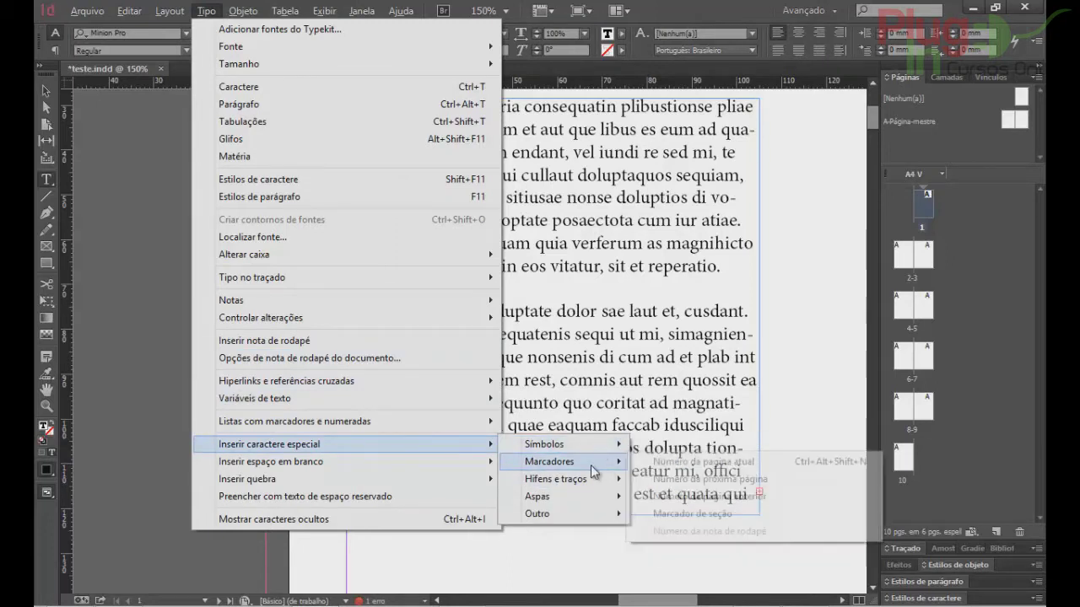
pyautogui.click(569, 196)
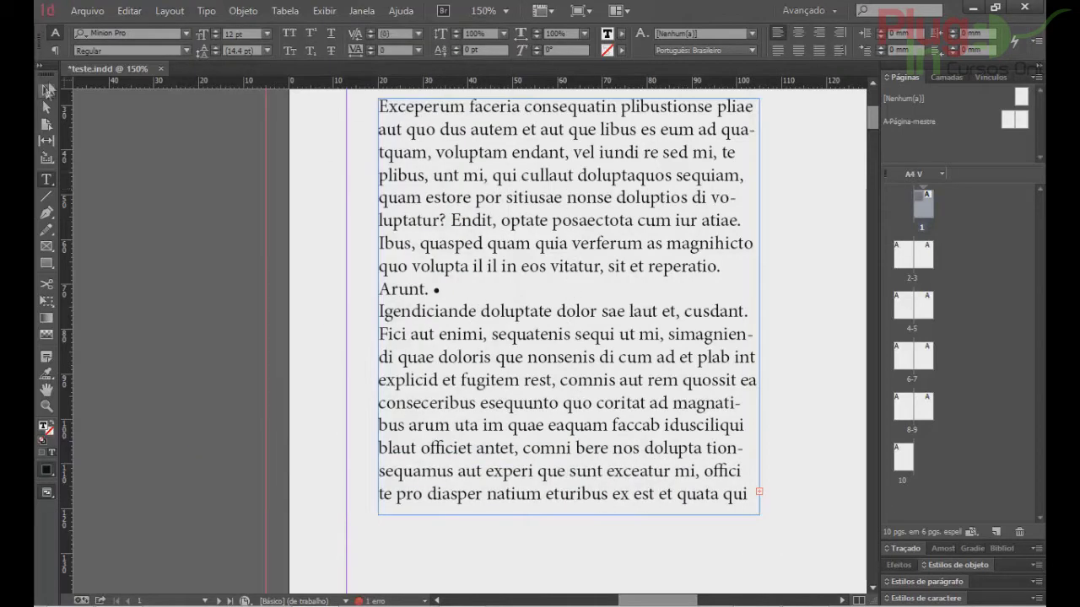
# Display the Character panel and dock it above the Pages panel.
pyautogui.click(47, 90)
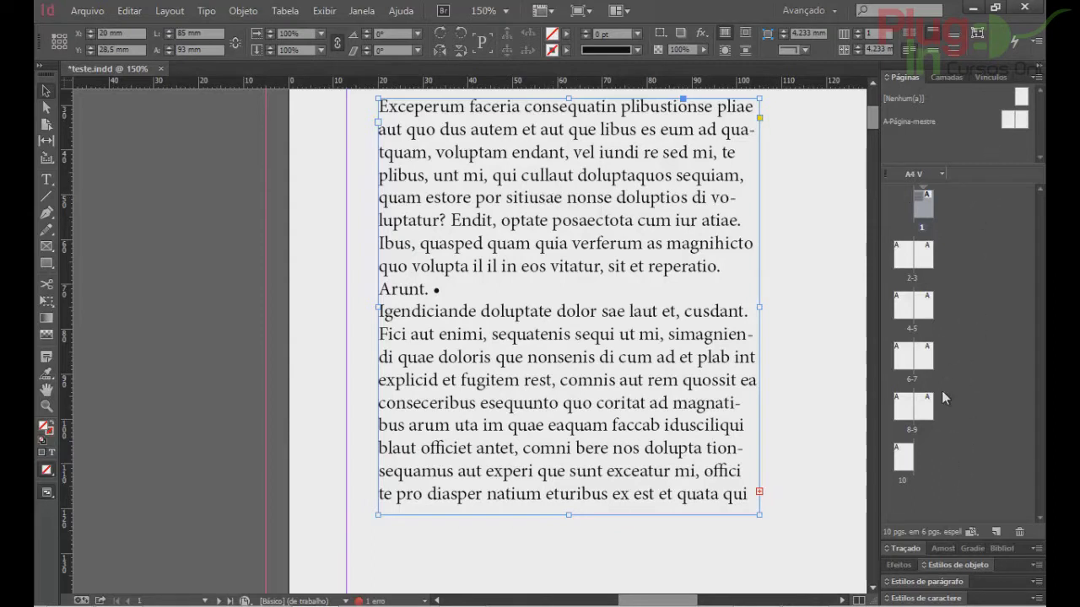
pyautogui.click(377, 12)
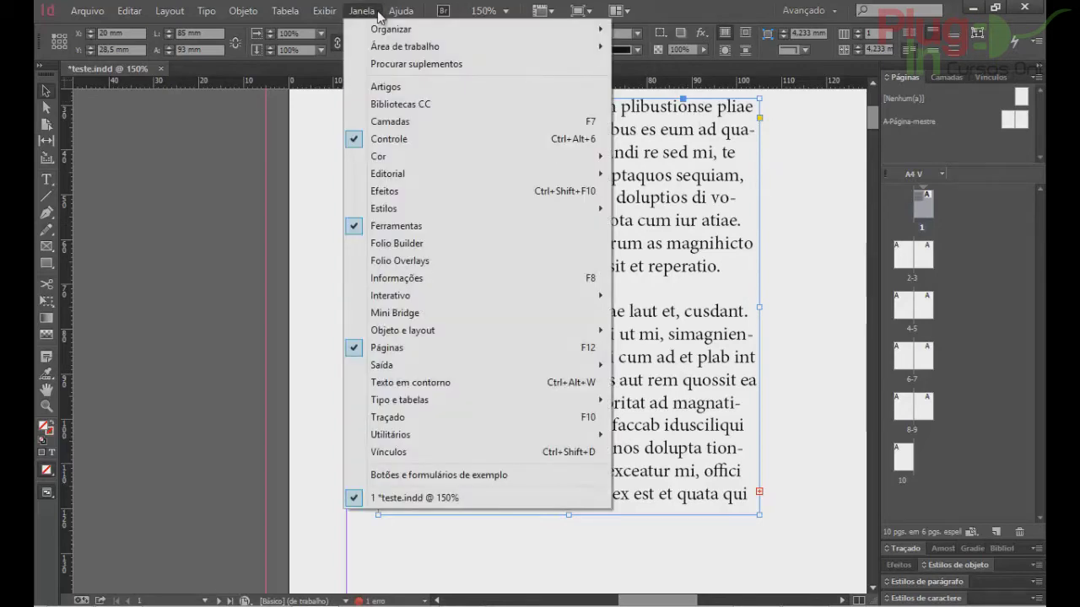
pyautogui.click(376, 11)
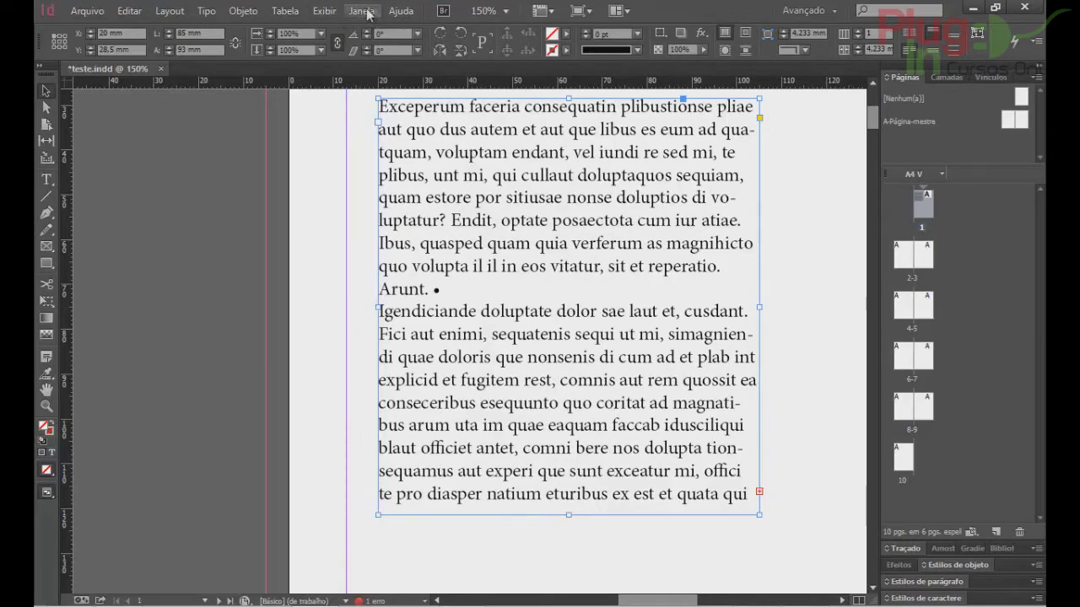
pyautogui.click(207, 11)
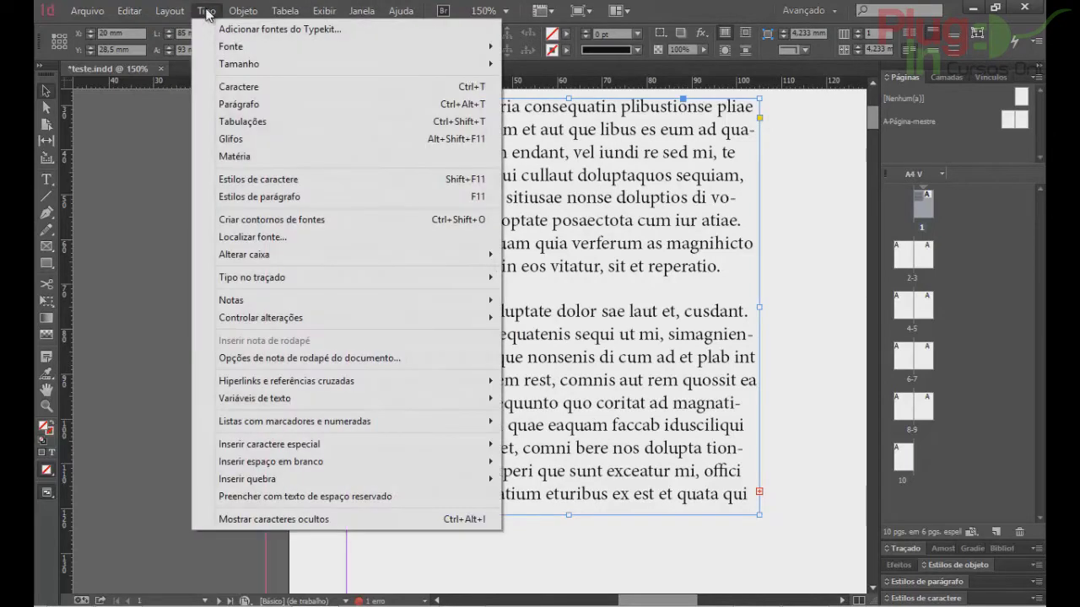
pyautogui.click(234, 89)
pyautogui.moveTo(606, 236); pyautogui.dragTo(933, 78)
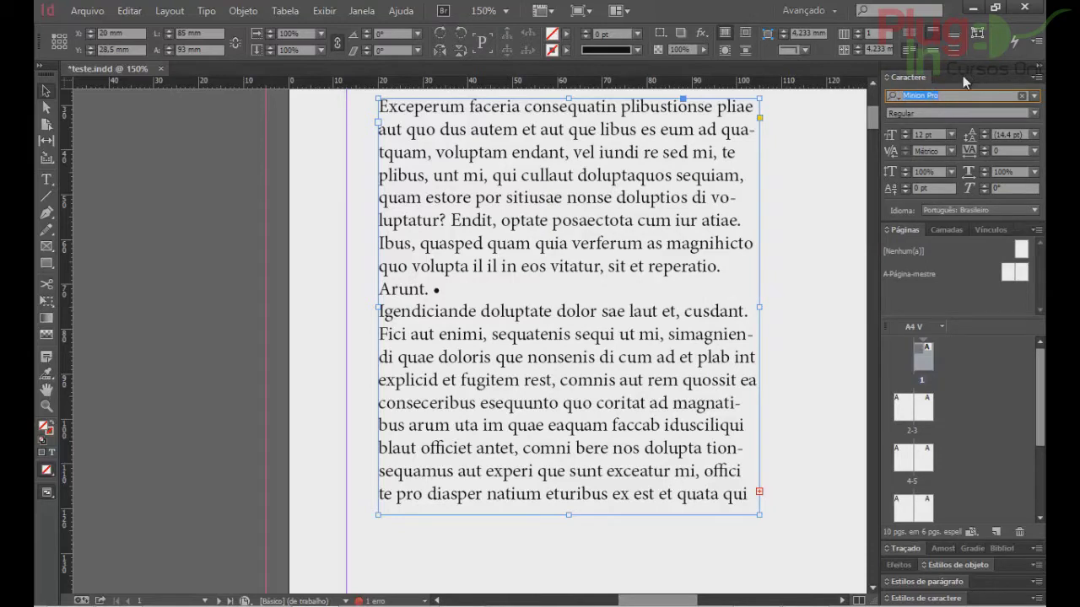
# Highlight all visible text in the frame, and move the text frame to about X 14.6 mm, Y 30.5 mm.
pyautogui.doubleClick(517, 174)
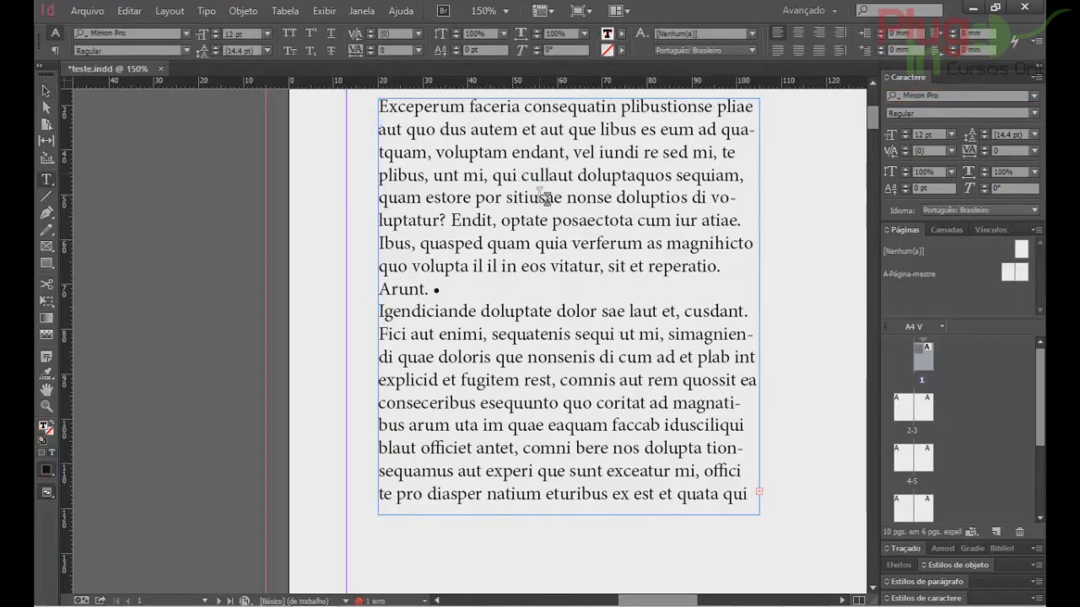
pyautogui.moveTo(382, 107); pyautogui.dragTo(748, 496)
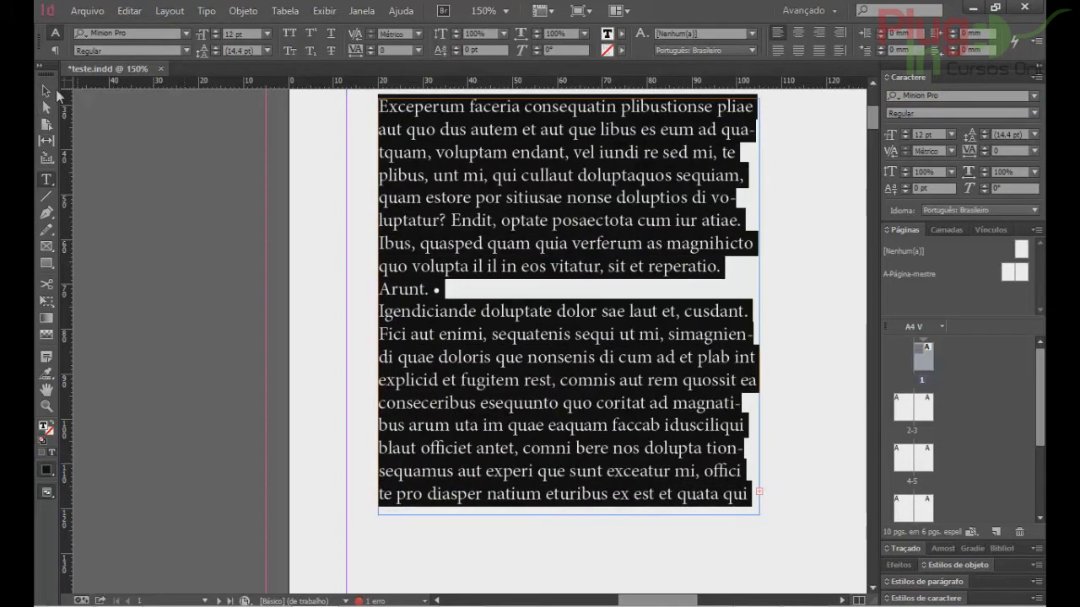
pyautogui.click(46, 92)
pyautogui.moveTo(467, 163); pyautogui.dragTo(441, 160)
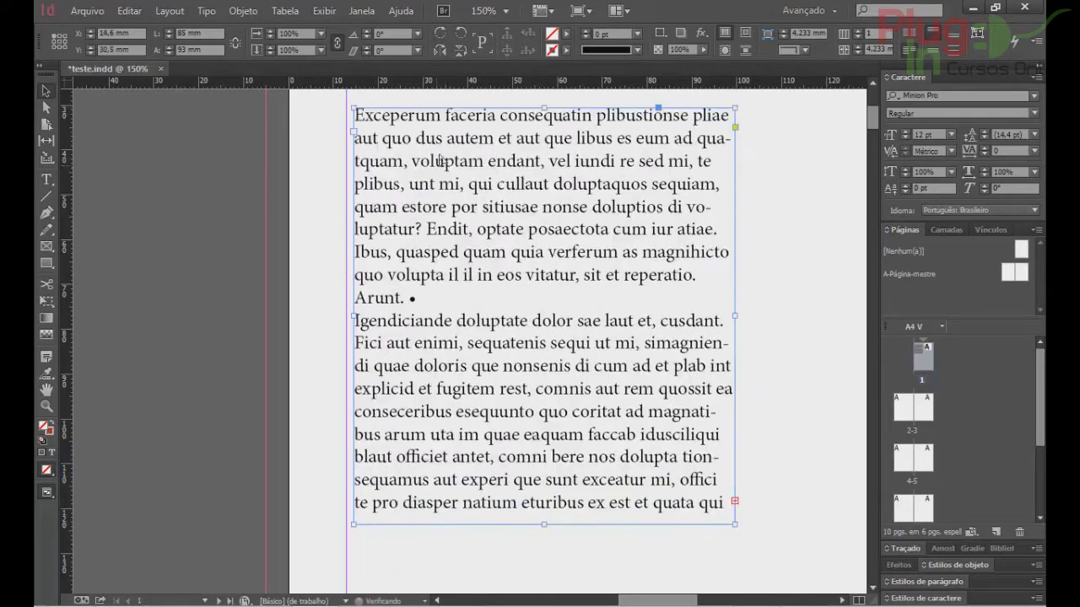
# Highlight the text from the first line down to "Fici aut enimi", and place the text cursor in "voluptam" on the third line.
pyautogui.doubleClick(380, 127)
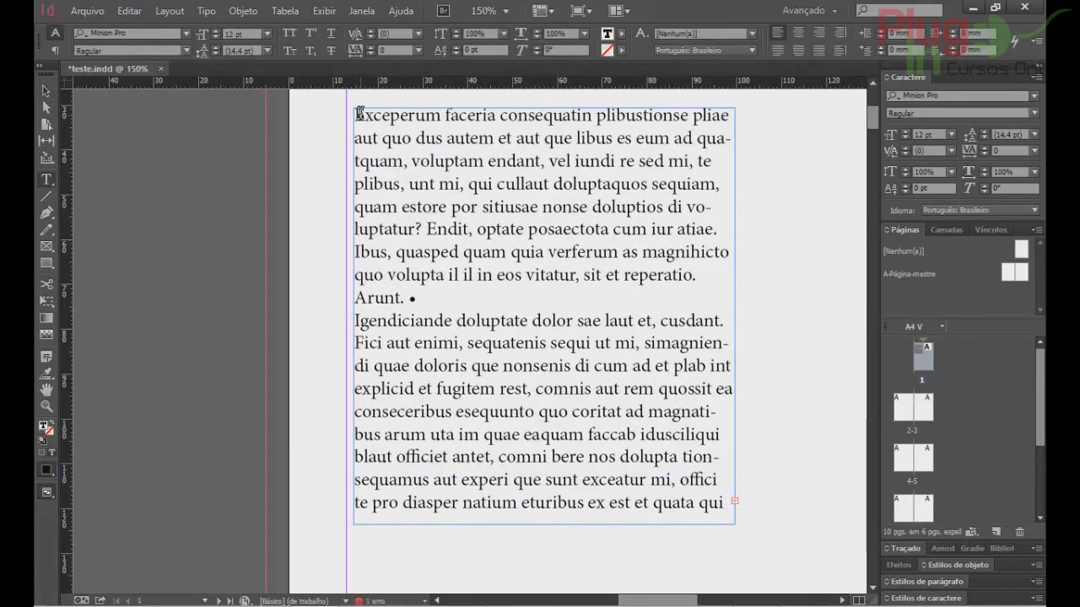
pyautogui.moveTo(361, 114); pyautogui.dragTo(437, 342)
pyautogui.click(366, 114)
pyautogui.moveTo(363, 114); pyautogui.dragTo(483, 332)
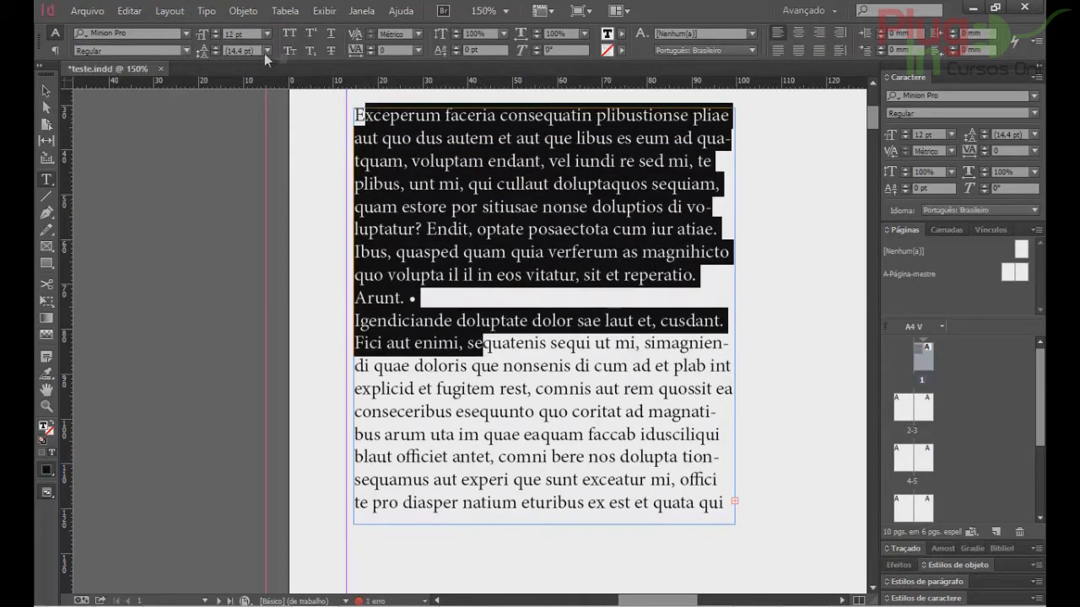
pyautogui.click(413, 160)
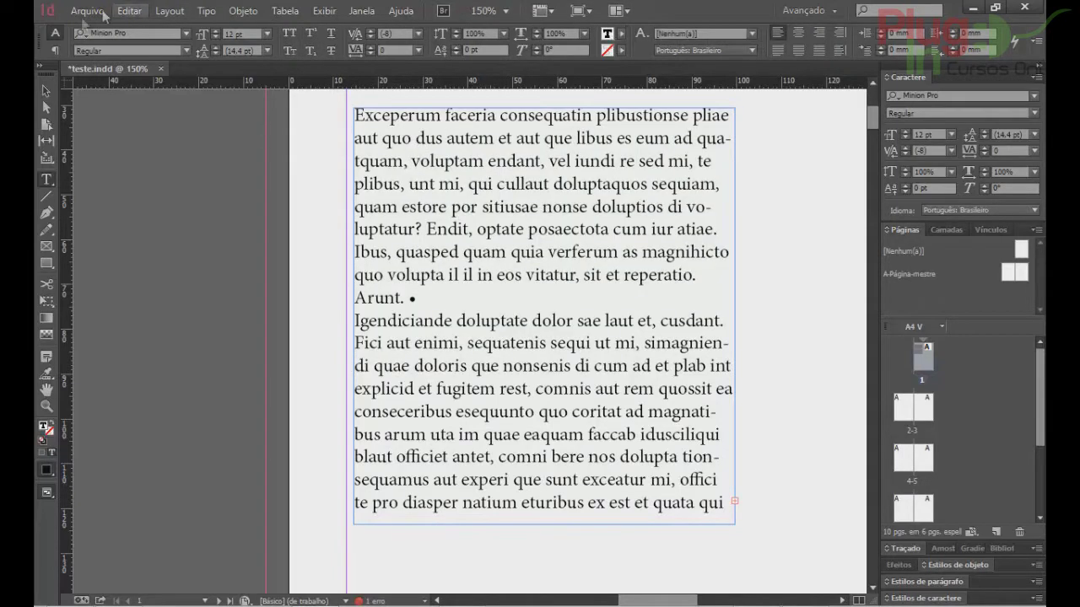
# View the paragraph formatting controls and return to the character formatting controls.
pyautogui.click(55, 50)
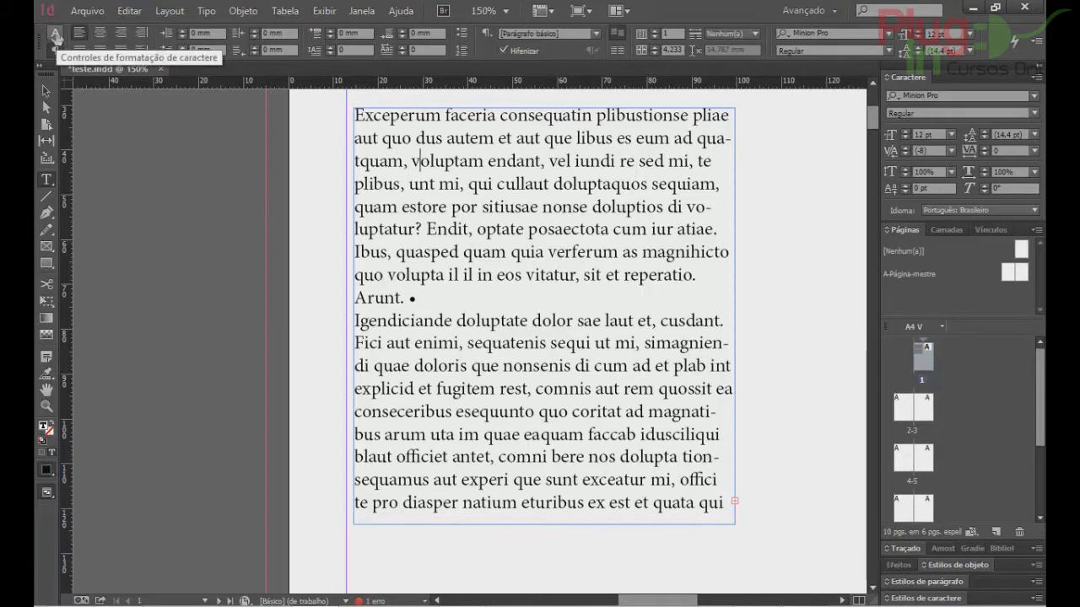
pyautogui.click(55, 34)
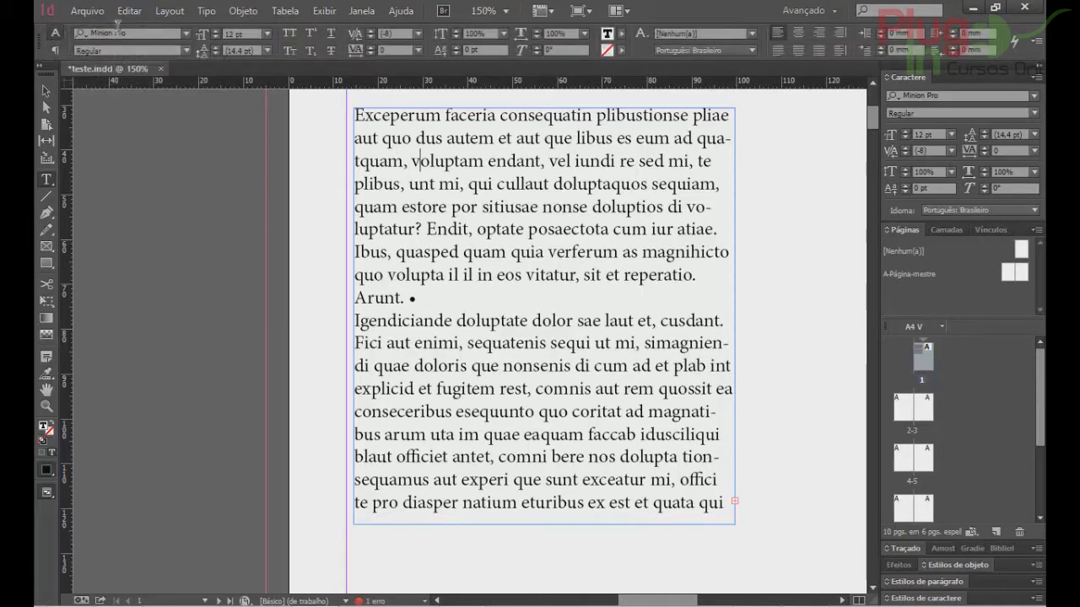
pyautogui.click(144, 32)
# Open the font family list and examine the styles of Malayalam MN and Malayalam Sangam MN.
pyautogui.click(978, 95)
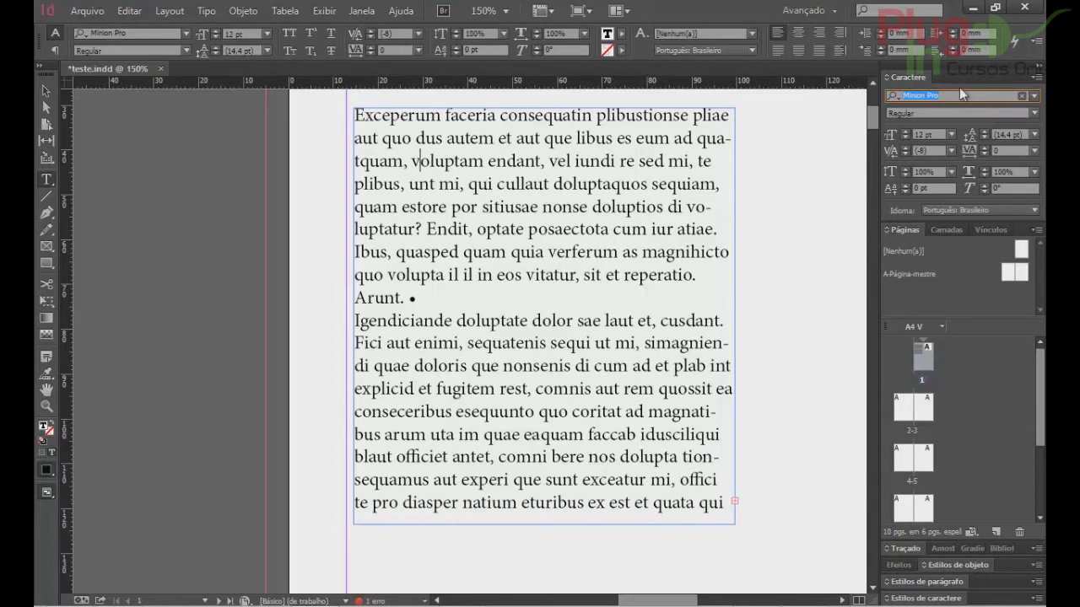
pyautogui.click(1034, 96)
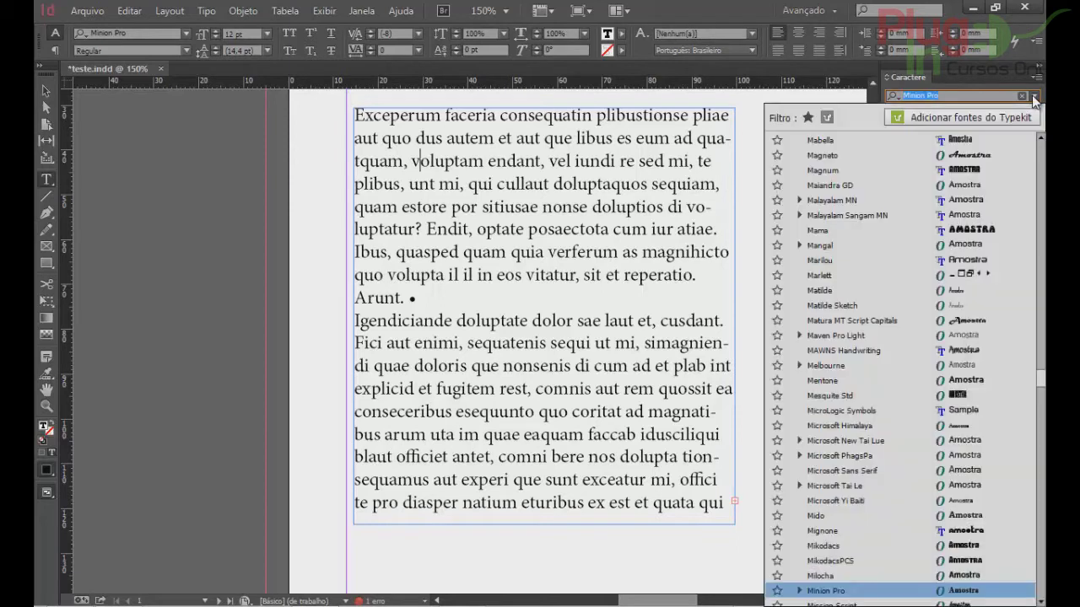
pyautogui.click(799, 201)
pyautogui.click(799, 201)
pyautogui.click(800, 215)
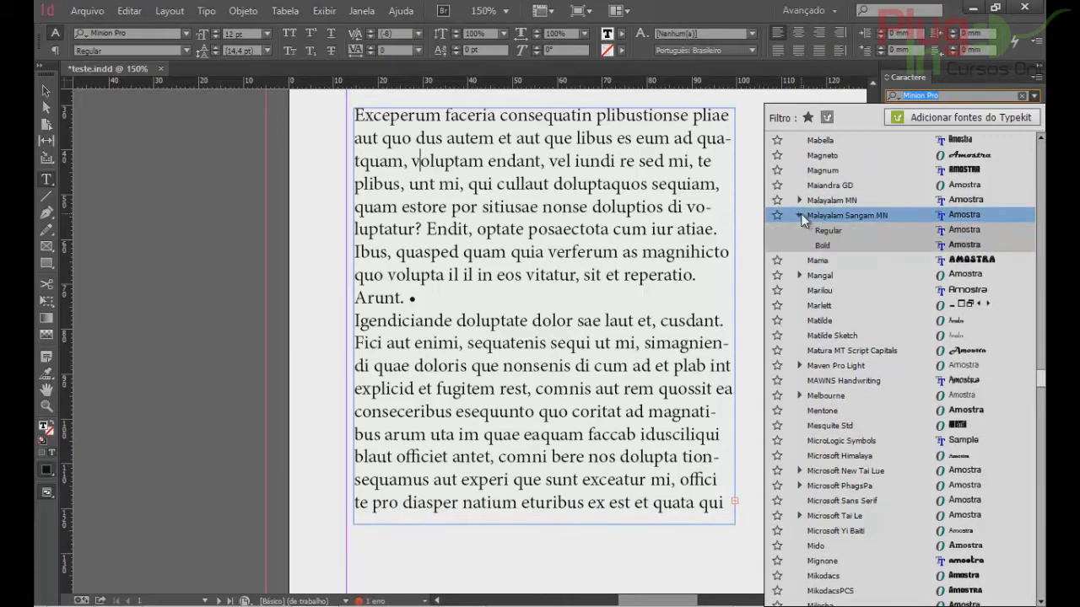
pyautogui.click(799, 216)
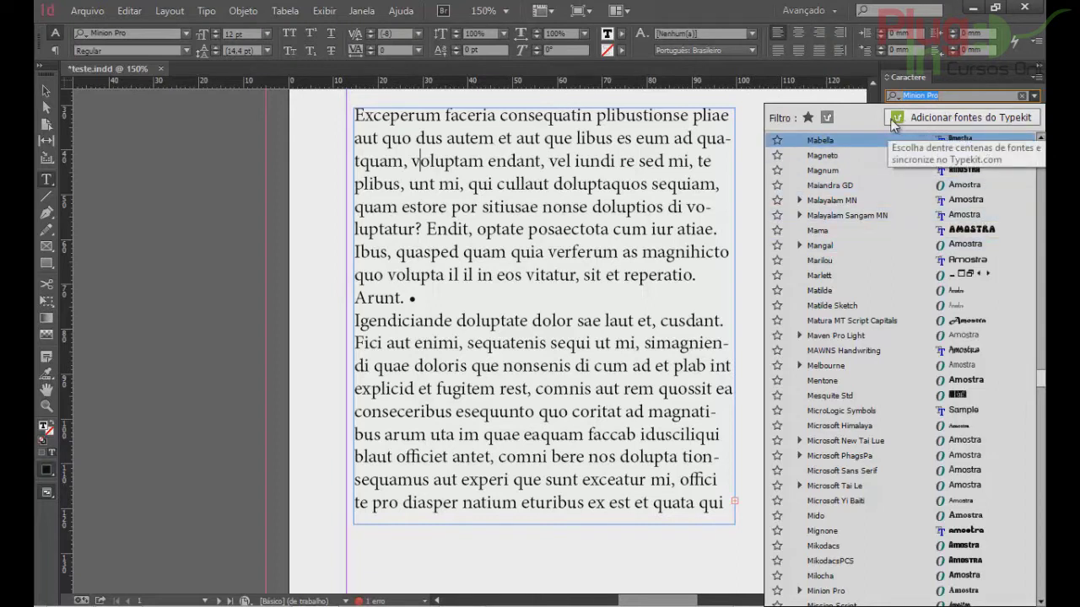
# Mark LaurenScript and Lucida Sans Unicode as favourite fonts in the font list.
pyautogui.scroll(-2, 855, 305)
pyautogui.scroll(-4, 856, 303)
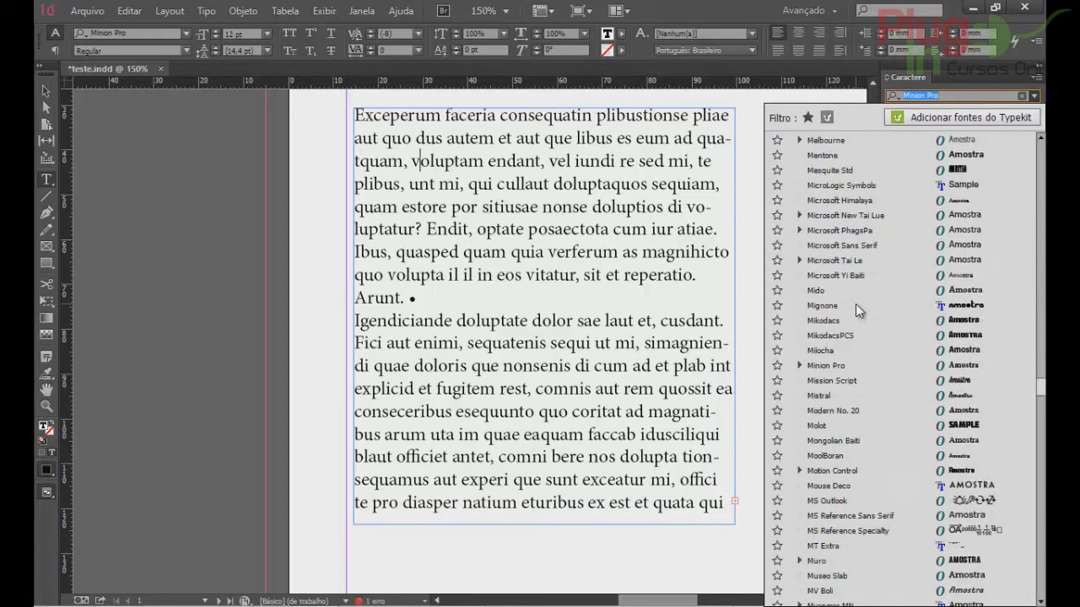
pyautogui.scroll(4, 855, 304)
pyautogui.scroll(8, 855, 305)
pyautogui.scroll(3, 852, 312)
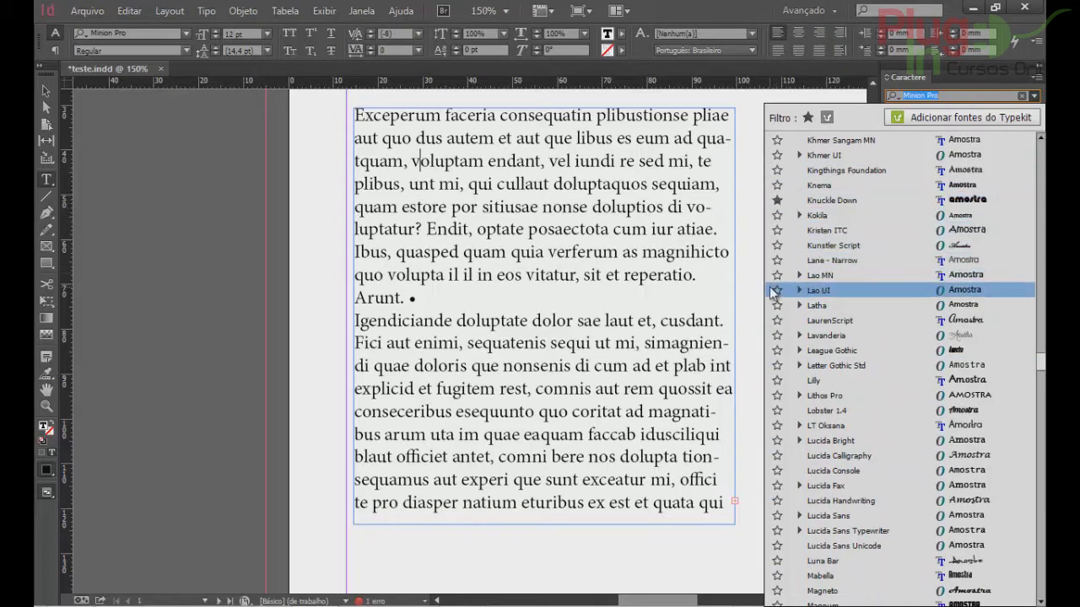
pyautogui.scroll(-1, 773, 291)
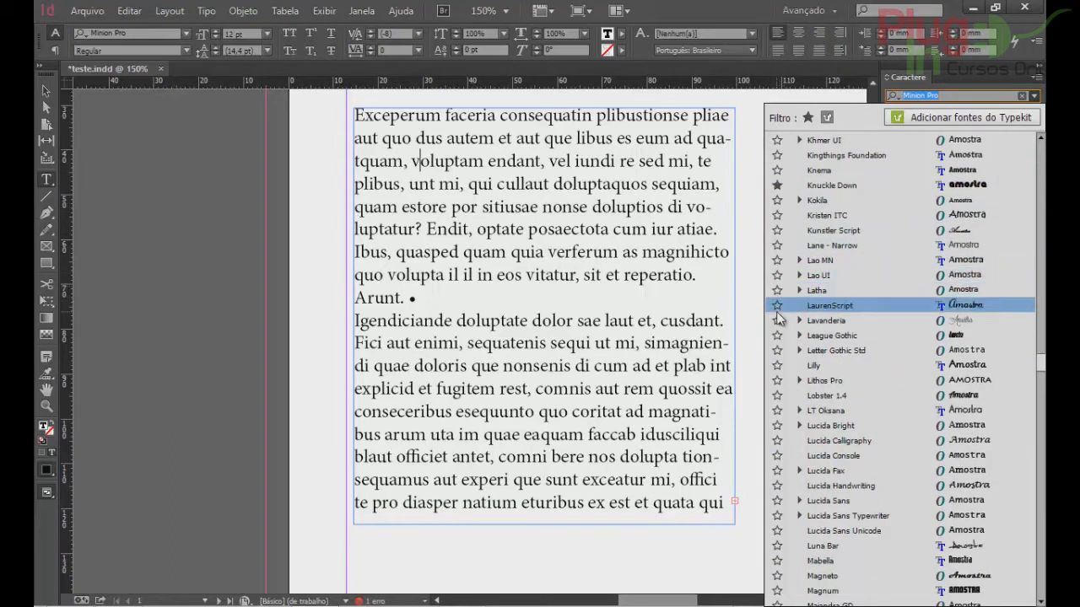
pyautogui.click(777, 306)
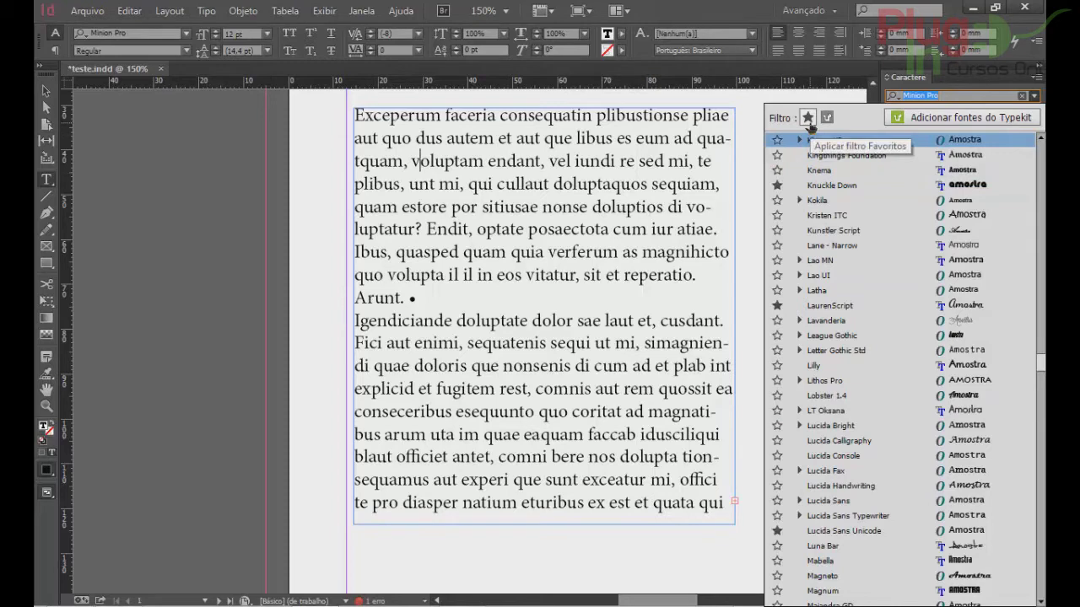
# Filter the font list to favourites only, restore the full list and close it.
pyautogui.click(807, 118)
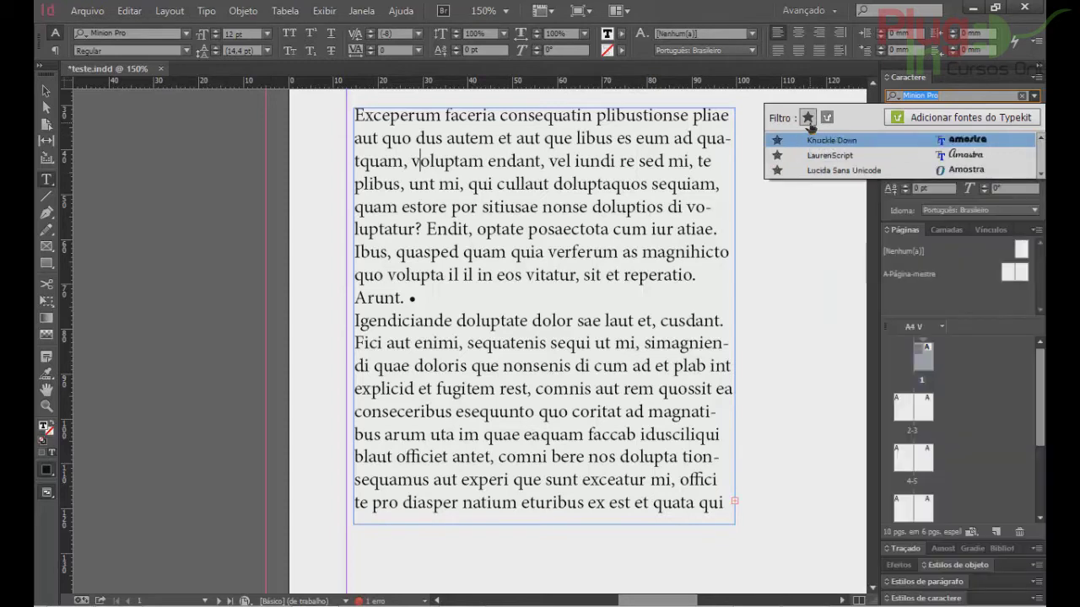
pyautogui.click(807, 118)
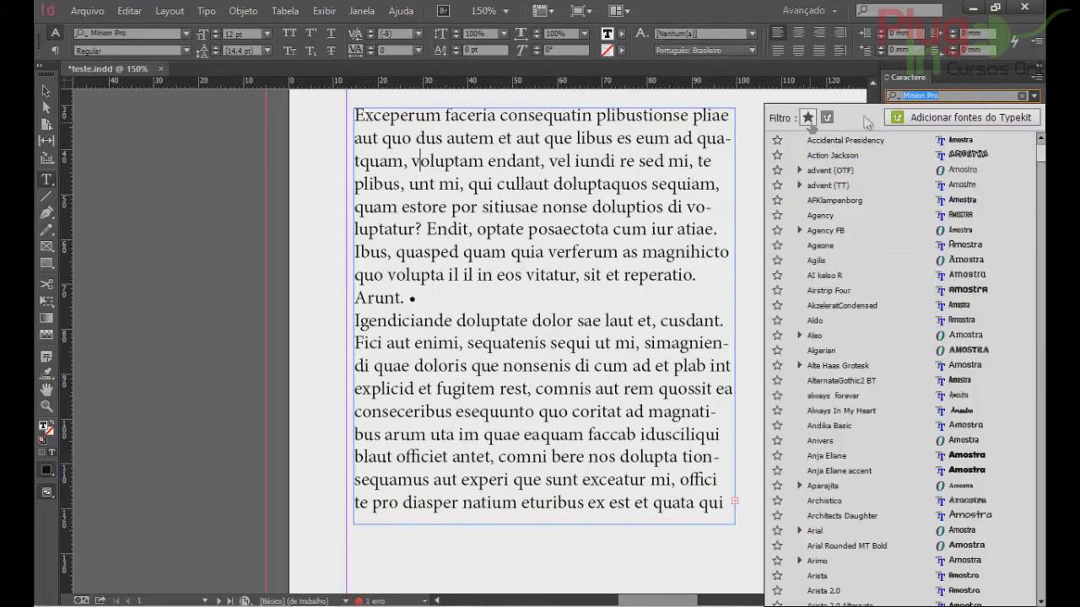
pyautogui.click(968, 83)
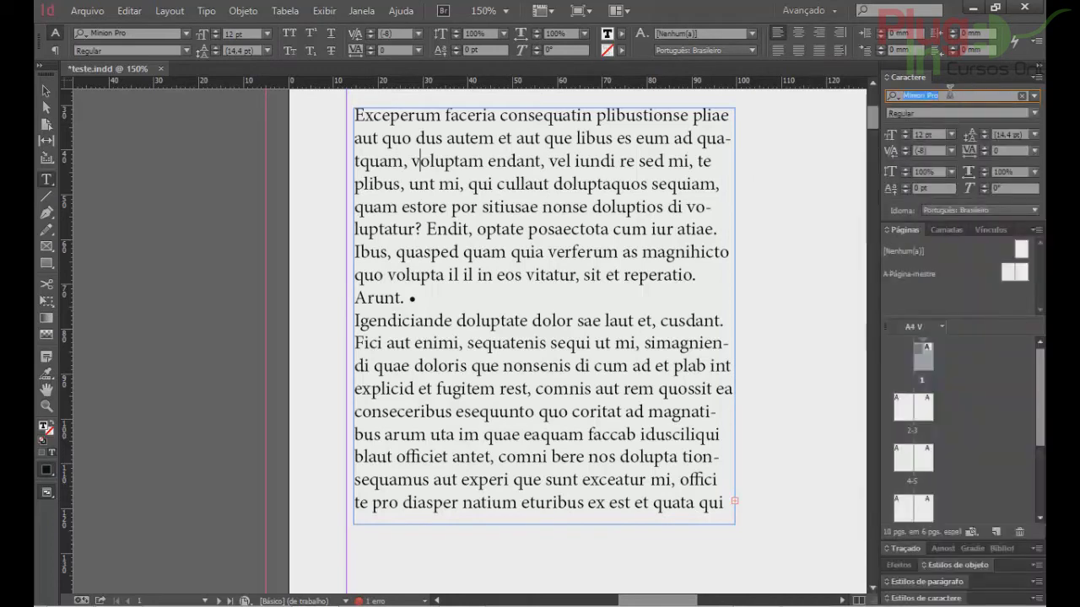
# Check the font search mode options and search the fonts for "arial".
pyautogui.click(898, 96)
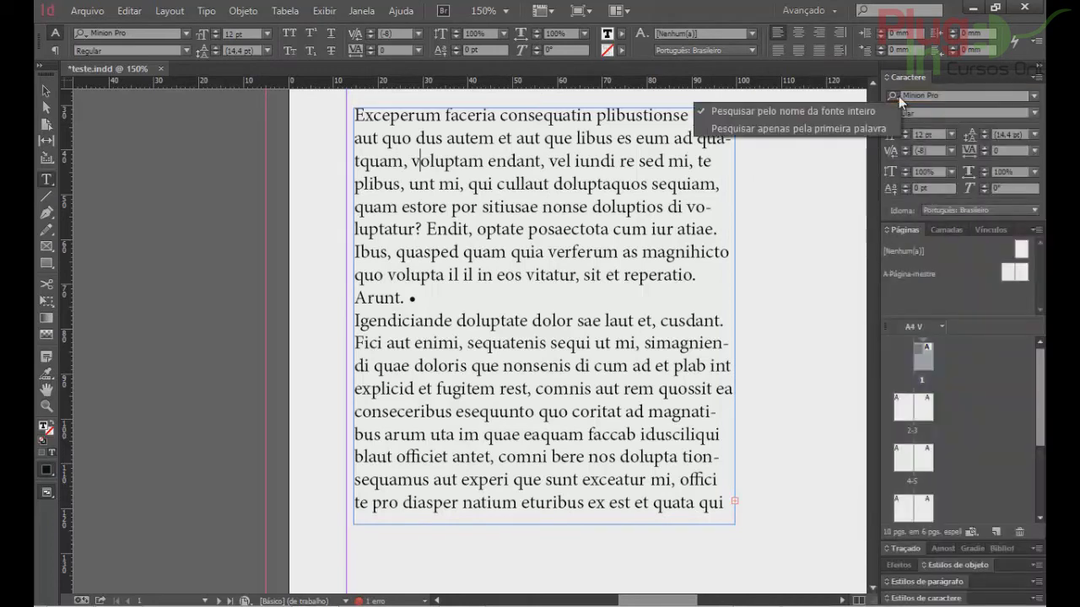
pyautogui.click(958, 96)
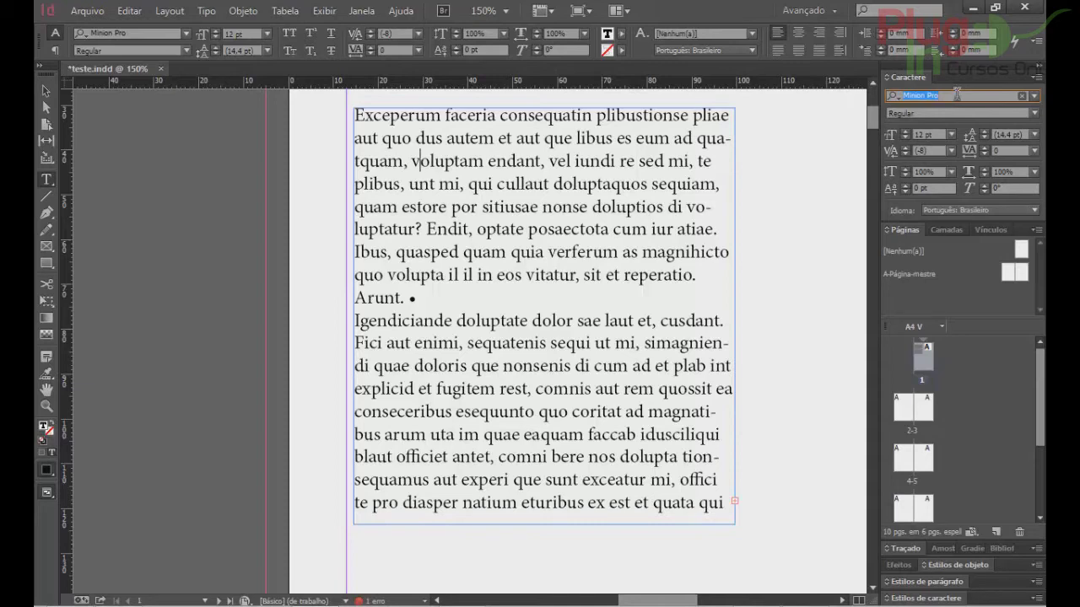
pyautogui.write('arial')
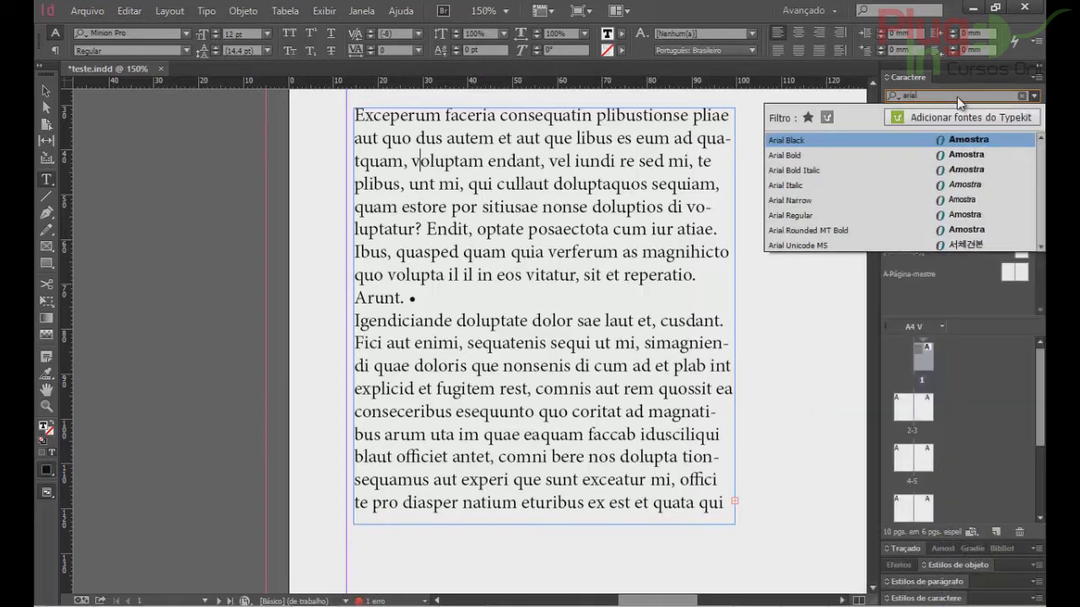
# Select the text frame as an object, search the fonts for "arial" and apply Arial Black to all its text.
pyautogui.click(949, 140)
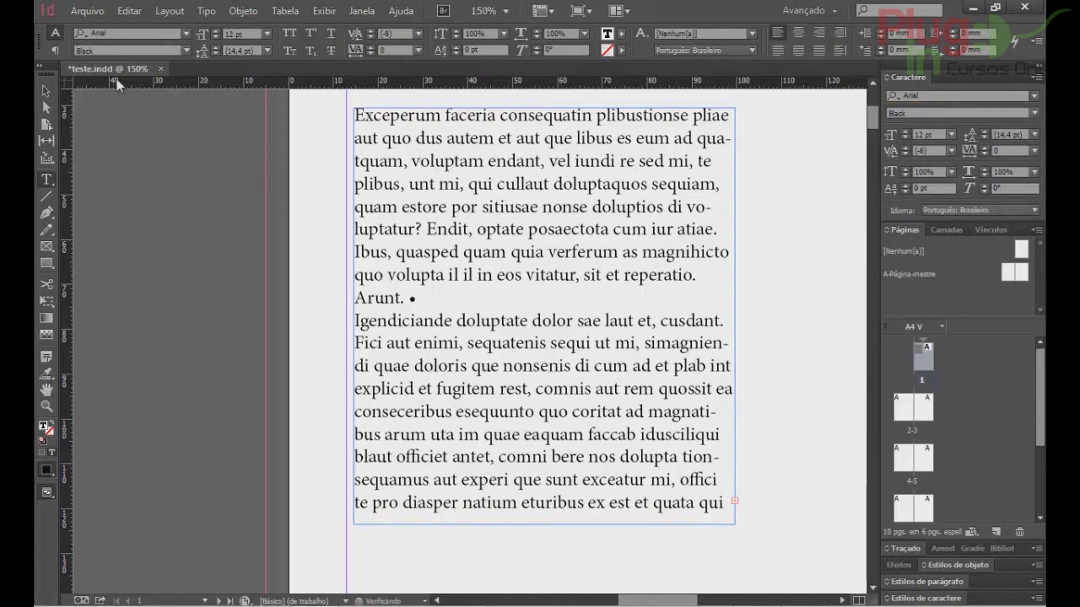
pyautogui.click(47, 88)
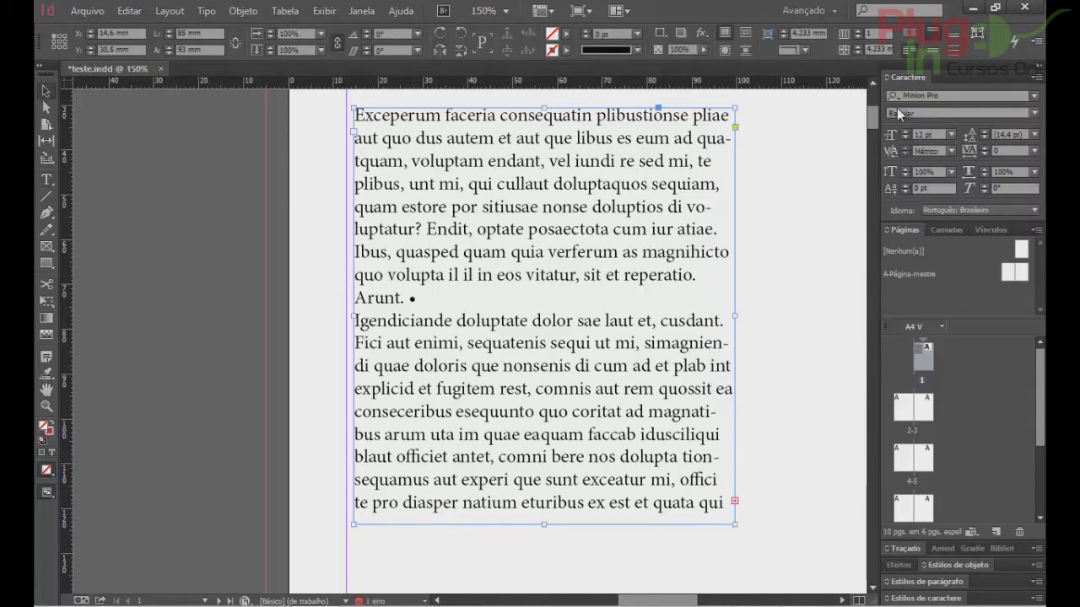
pyautogui.click(955, 93)
pyautogui.write('arial')
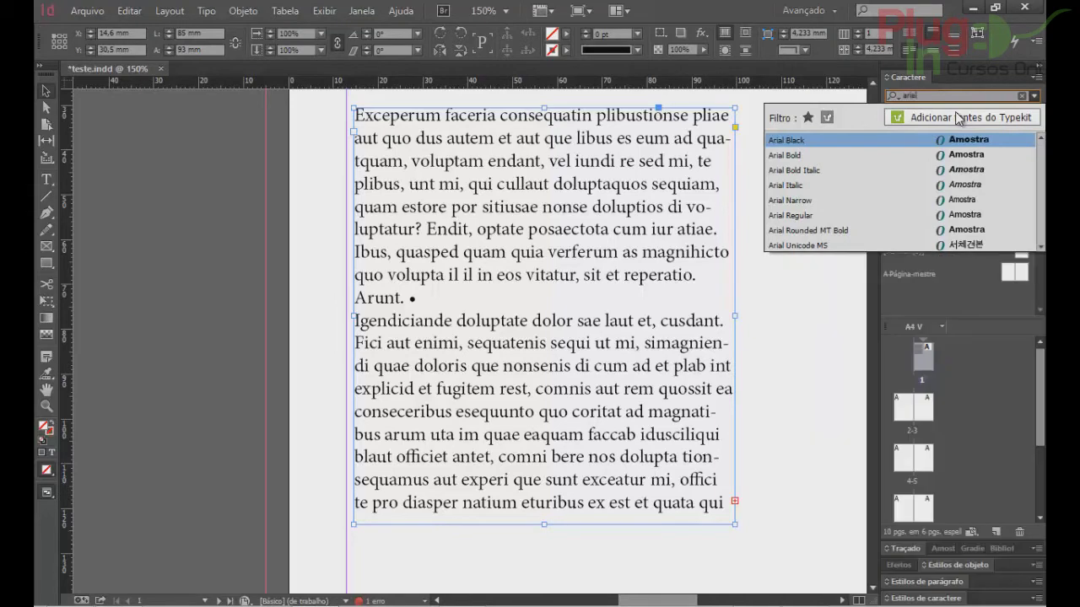
pyautogui.press('Return')
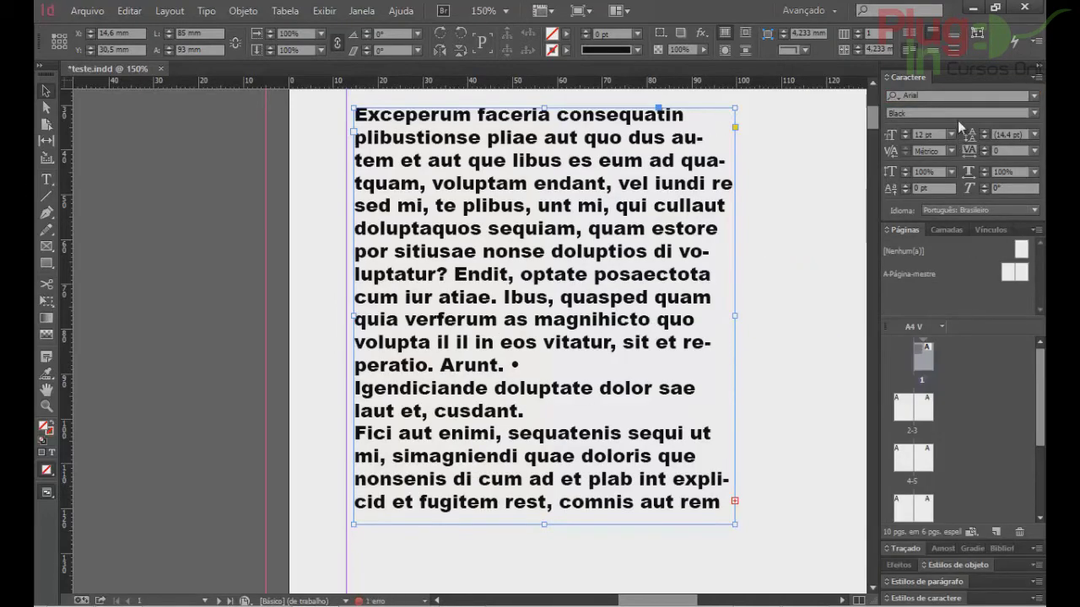
# Try the Italic style of Arial on the frame's text and finish with the Regular style.
pyautogui.click(1034, 114)
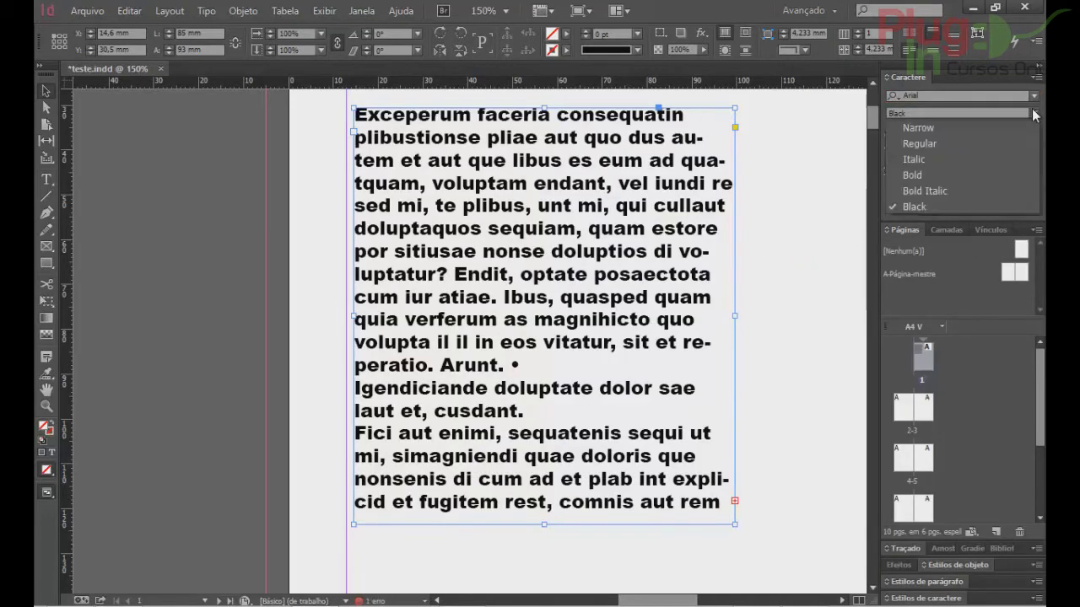
pyautogui.click(1034, 114)
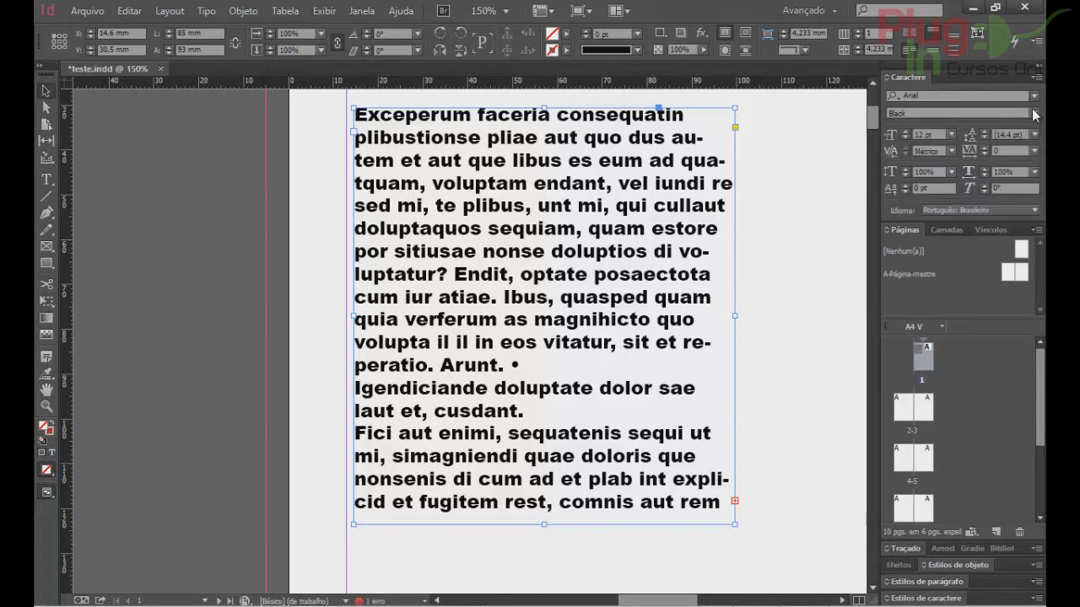
pyautogui.click(1034, 113)
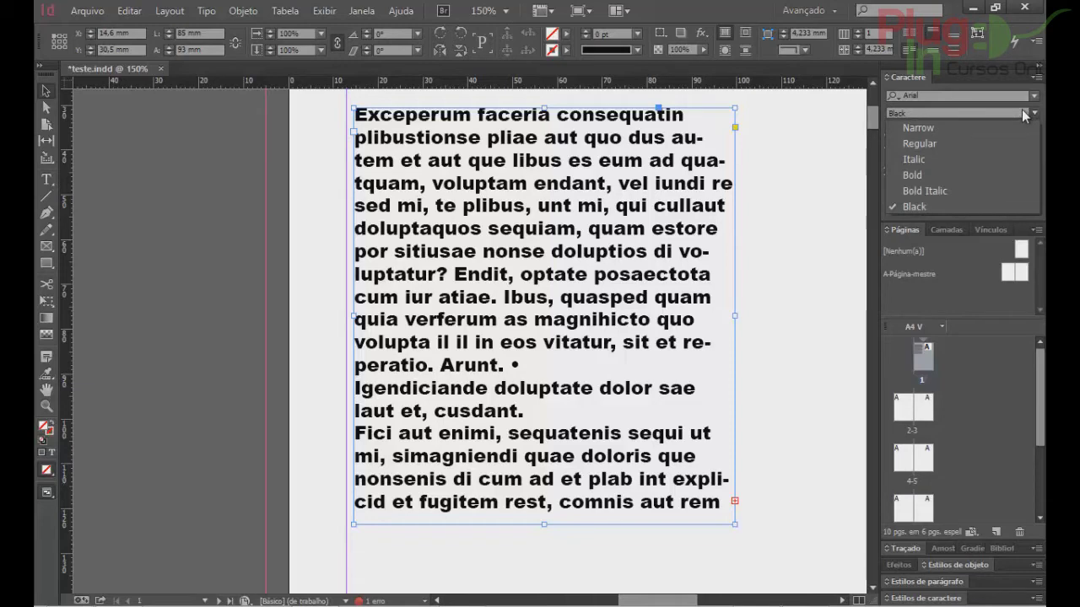
pyautogui.click(954, 158)
pyautogui.click(1031, 114)
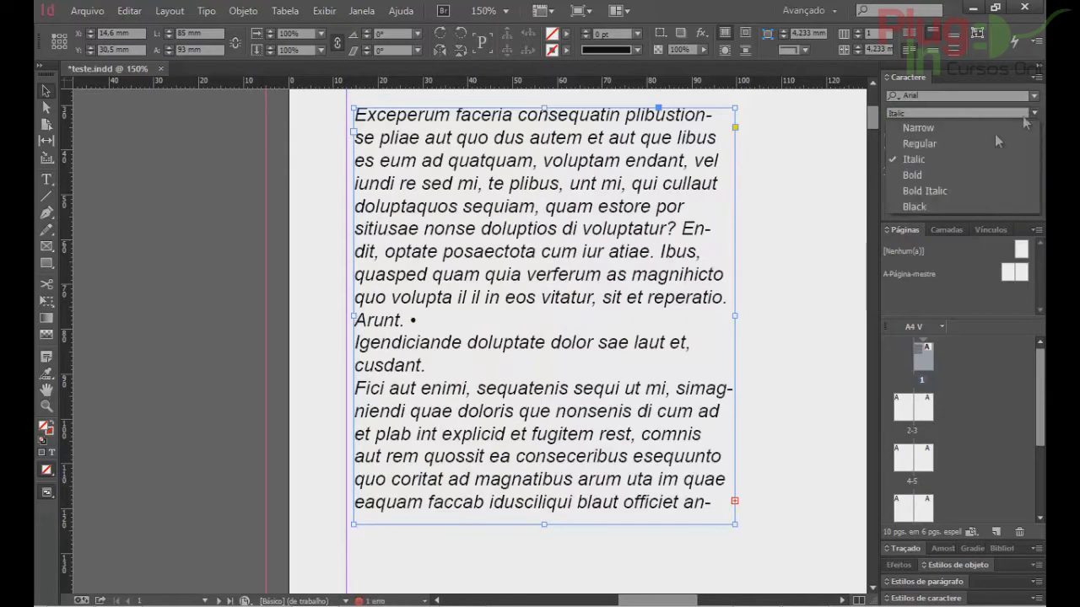
pyautogui.click(952, 170)
pyautogui.click(1033, 114)
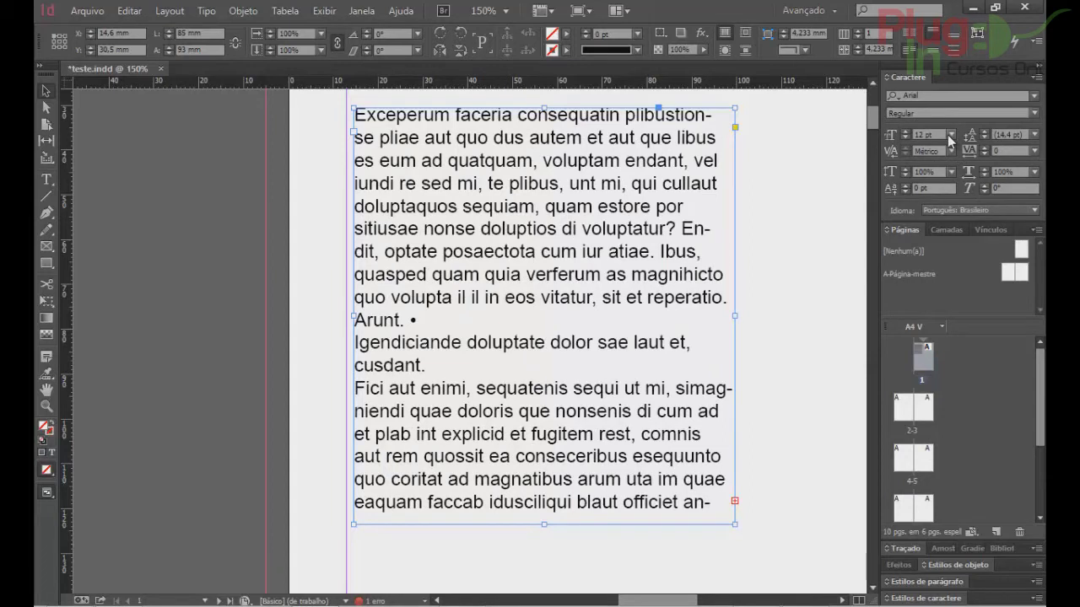
# Increase the frame's font size in single-point increments and bring it back down to 12 pt.
pyautogui.click(934, 133)
pyautogui.click(906, 132)
pyautogui.click(906, 132)
pyautogui.click(906, 132)
pyautogui.click(904, 136)
pyautogui.click(903, 136)
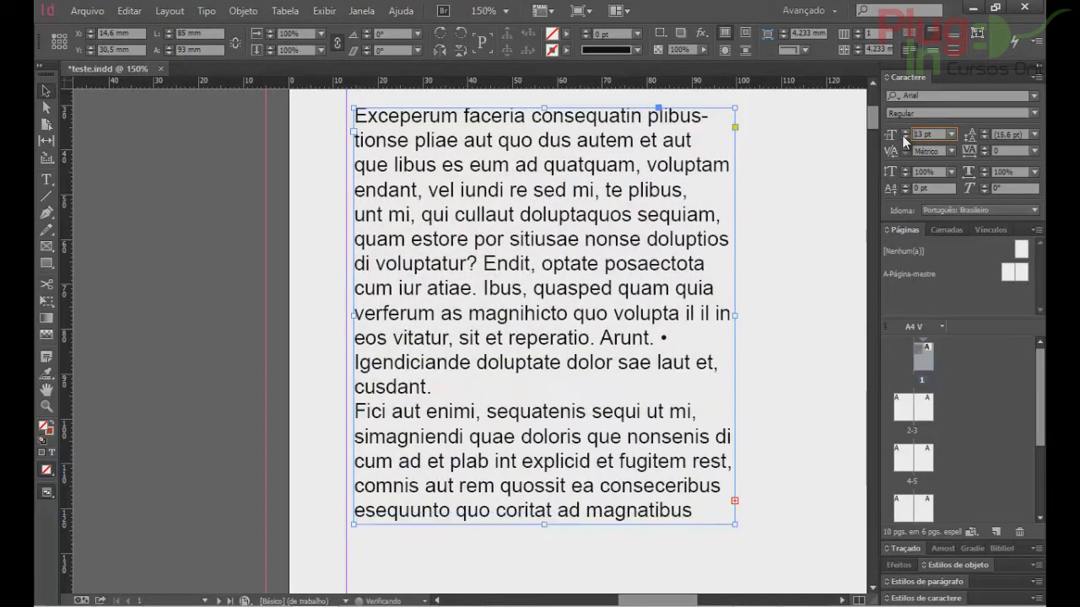
pyautogui.click(904, 137)
# Try leading values of 24 pt and 11 pt on the frame's text and return the leading to automatic.
pyautogui.click(1034, 134)
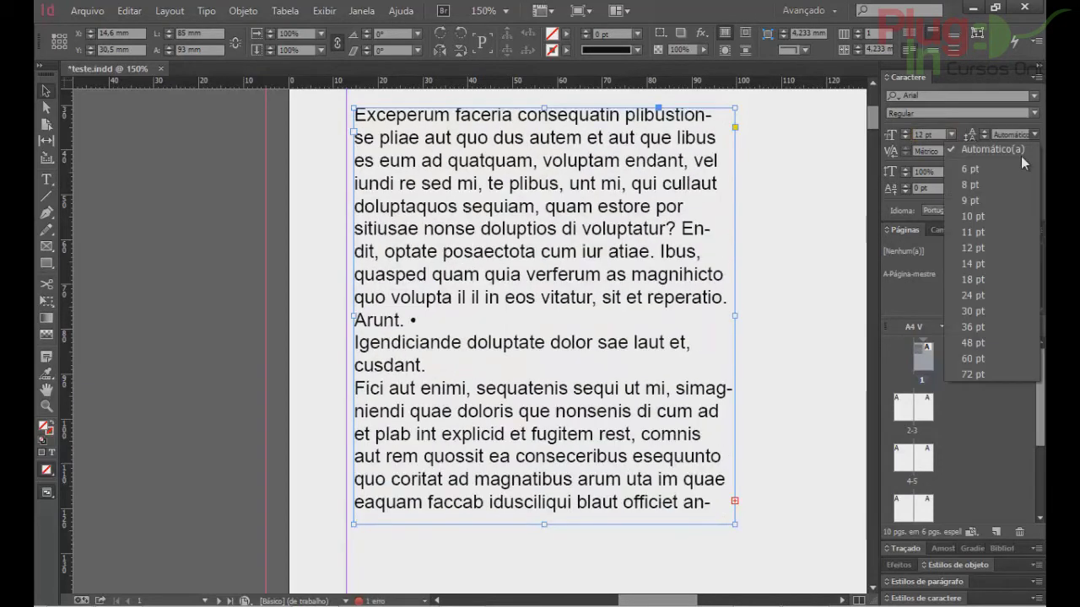
pyautogui.click(981, 297)
pyautogui.click(1034, 135)
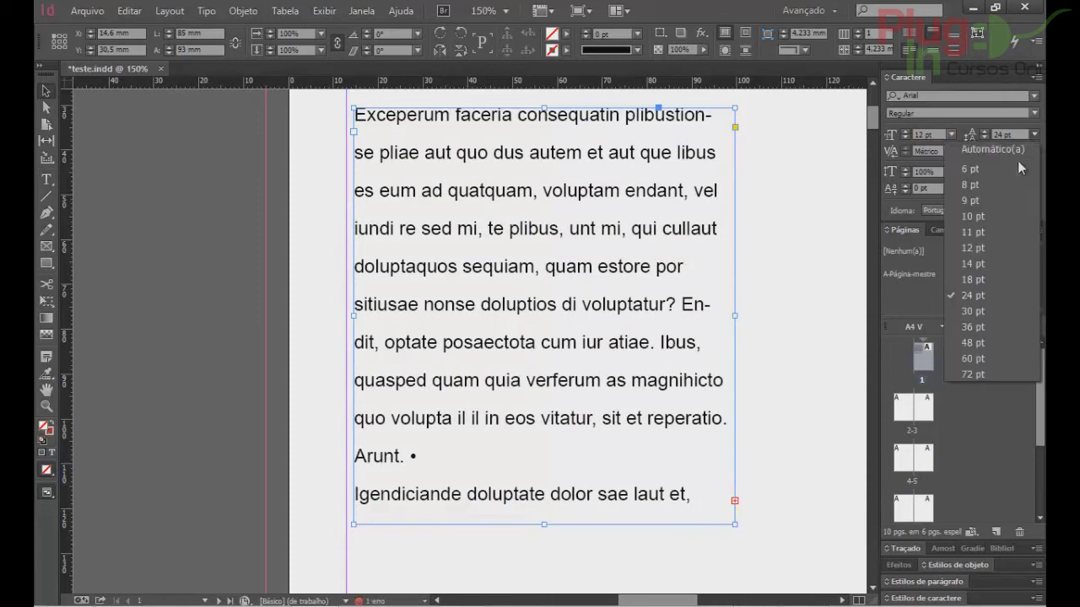
pyautogui.click(985, 237)
pyautogui.click(1034, 135)
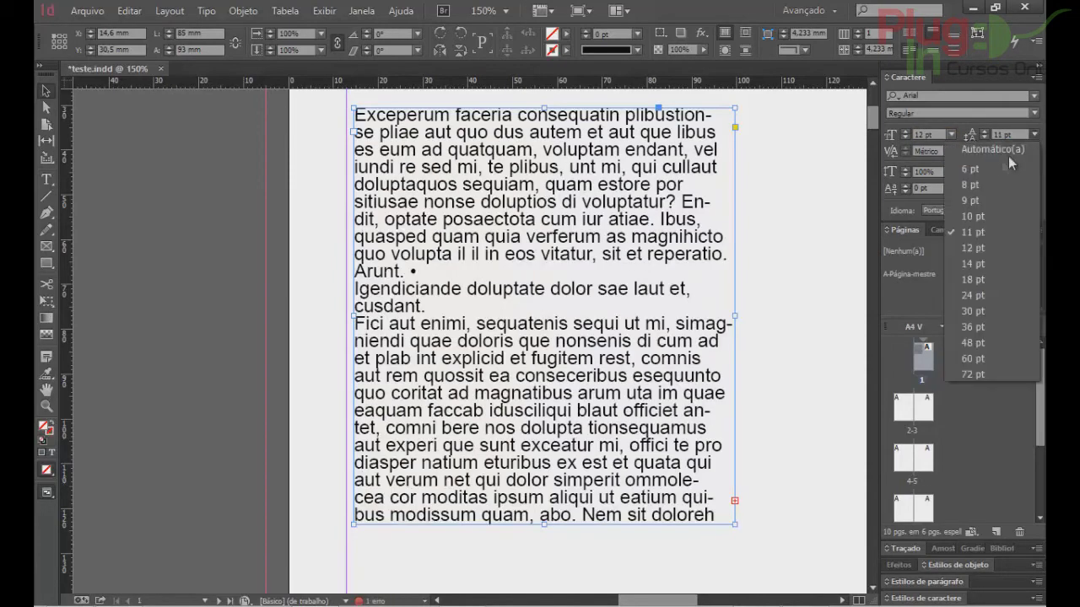
pyautogui.click(996, 150)
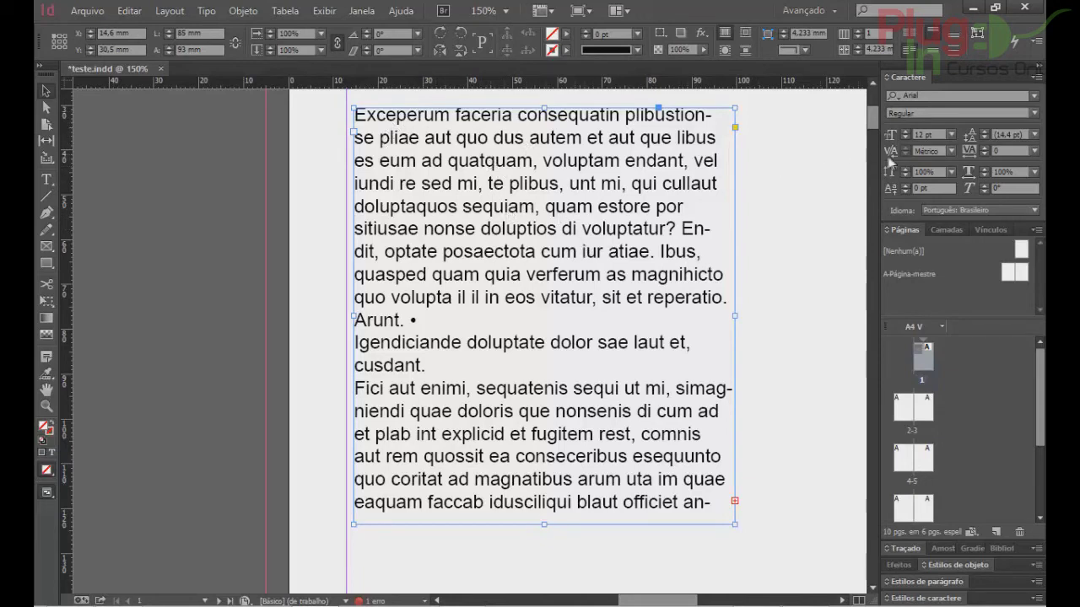
# Compare optical, metric and 0 kerning on the frame's text, ending with metric kerning.
pyautogui.click(948, 152)
pyautogui.click(948, 167)
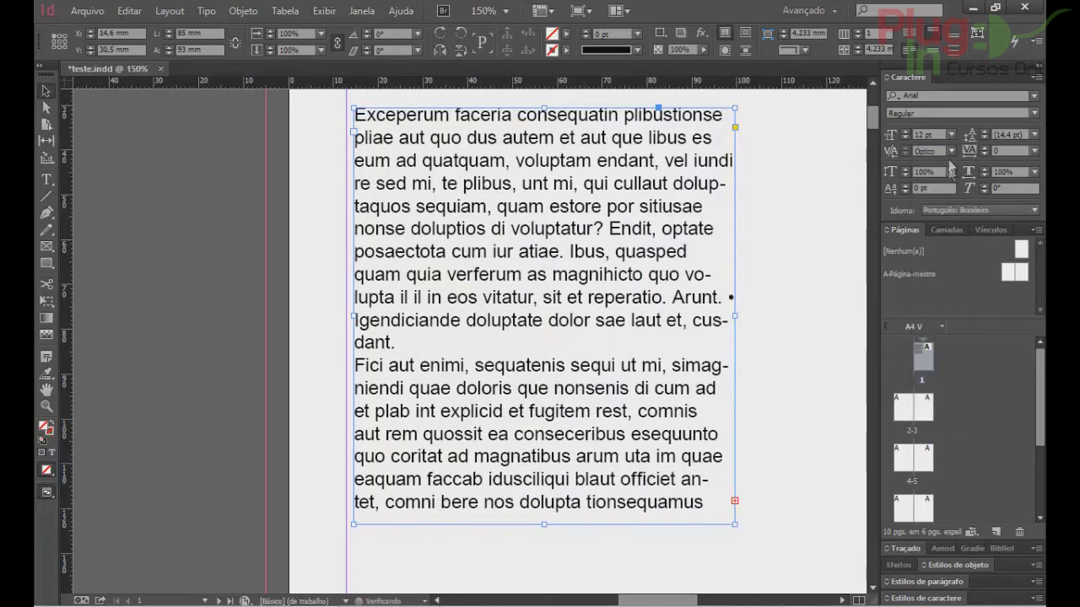
pyautogui.click(951, 152)
pyautogui.click(939, 179)
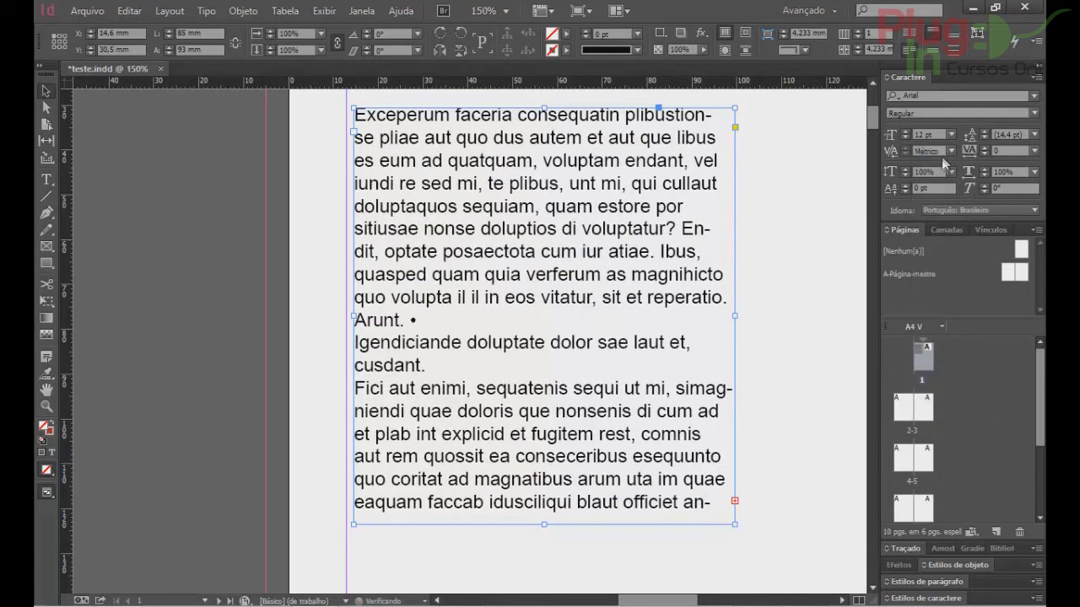
pyautogui.click(951, 151)
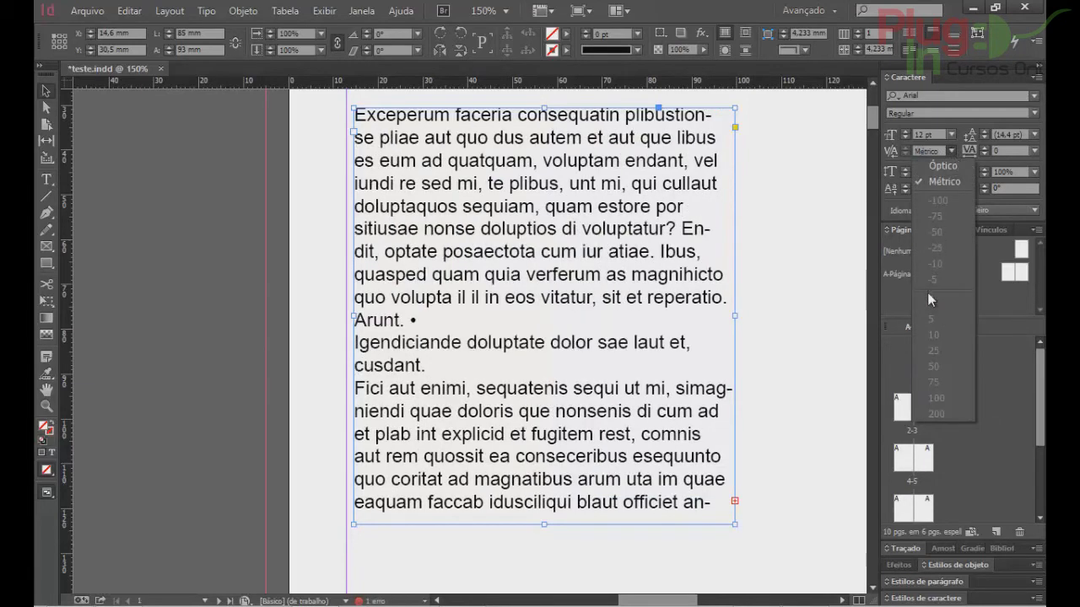
pyautogui.click(931, 291)
pyautogui.click(950, 151)
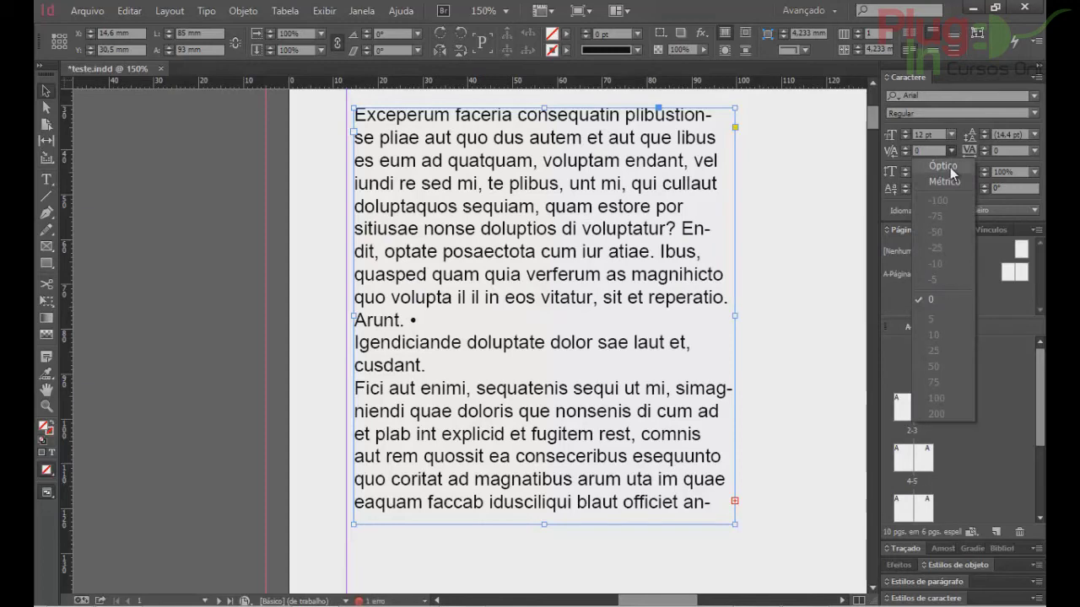
pyautogui.click(949, 167)
pyautogui.click(950, 151)
pyautogui.click(939, 179)
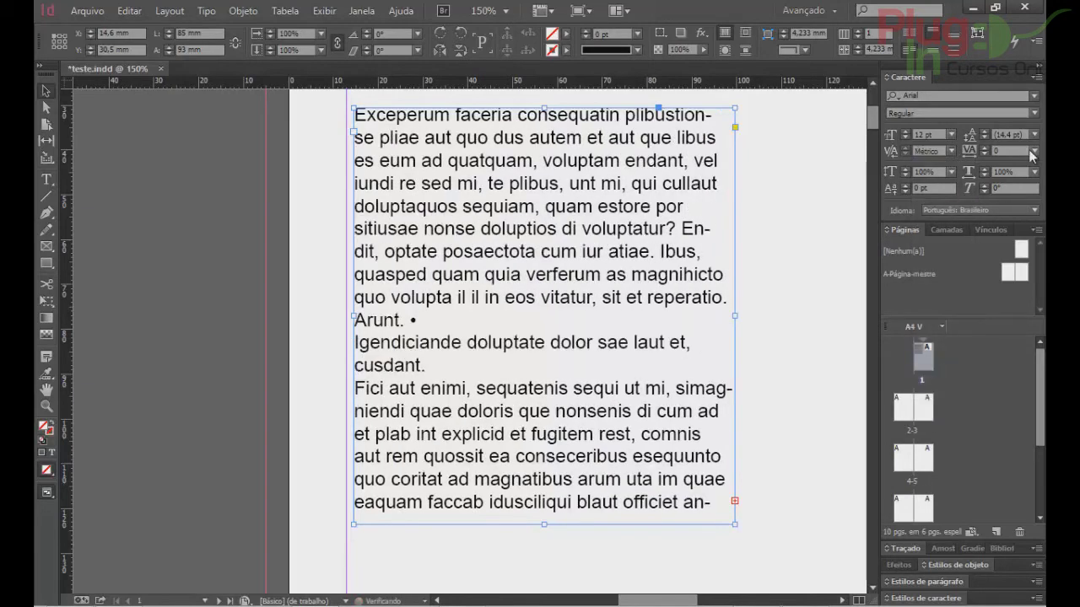
# Try tracking values of -100 and 75 on the frame's text and reset the tracking to 0.
pyautogui.click(1034, 151)
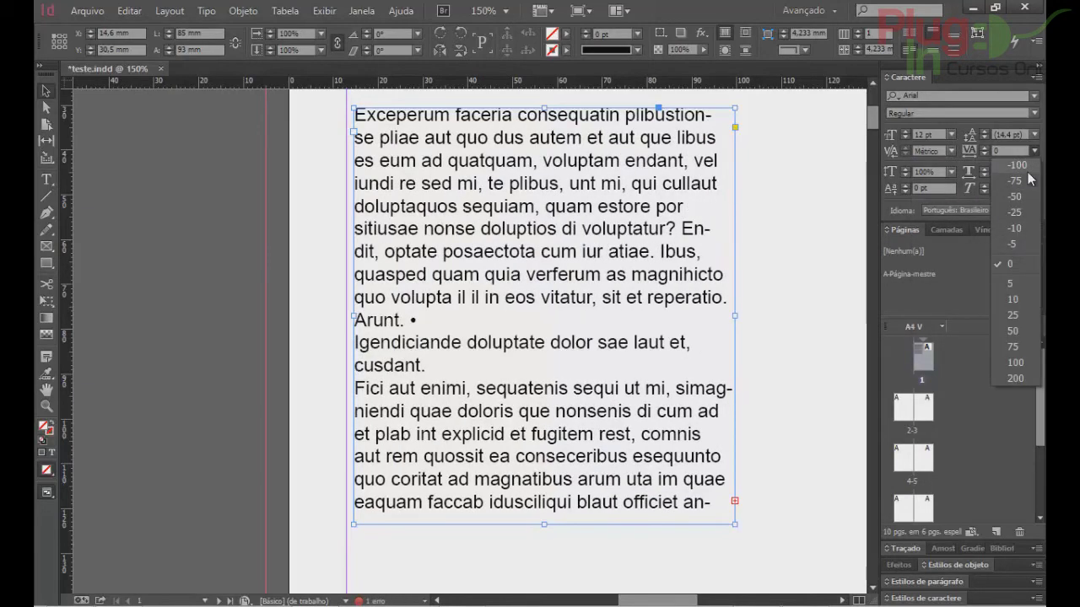
pyautogui.click(1027, 167)
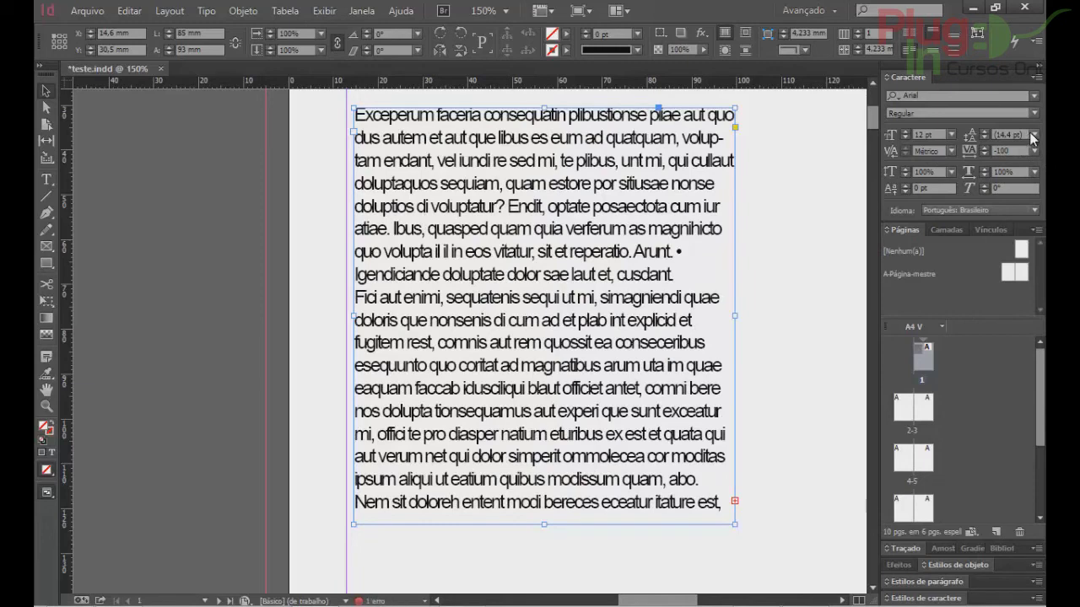
pyautogui.click(1034, 151)
pyautogui.click(1022, 312)
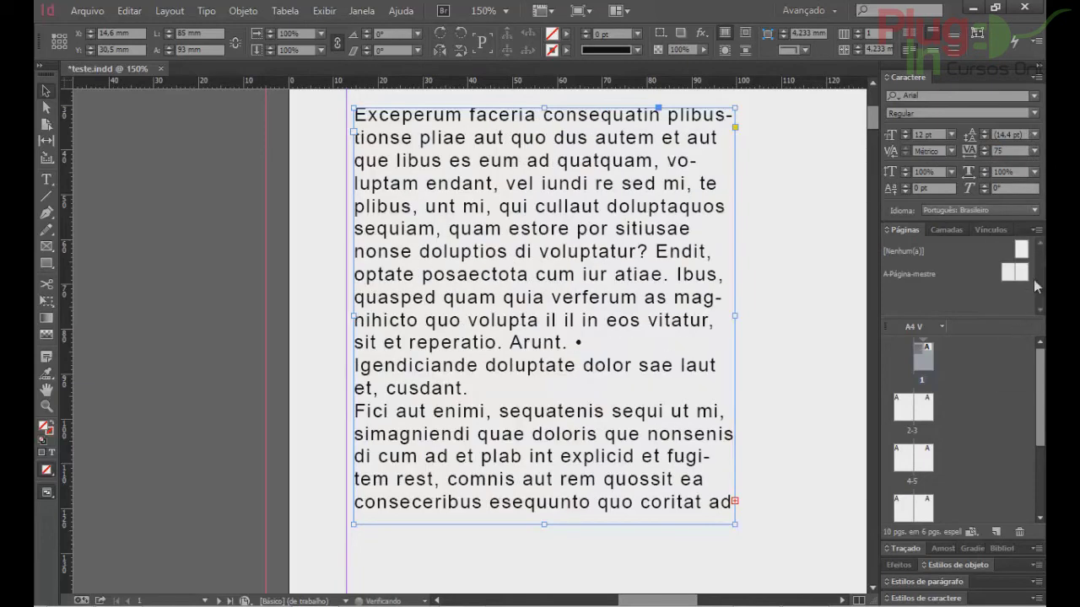
pyautogui.click(1034, 151)
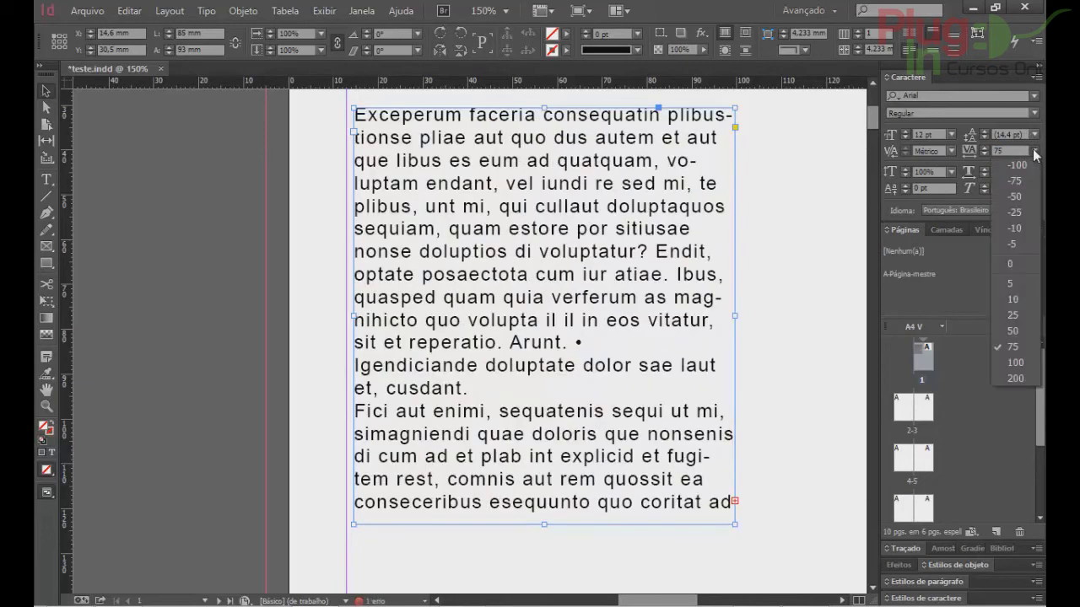
pyautogui.click(1008, 260)
# Stretch the frame's text to a vertical scale of 175% and return it to 100%.
pyautogui.click(951, 171)
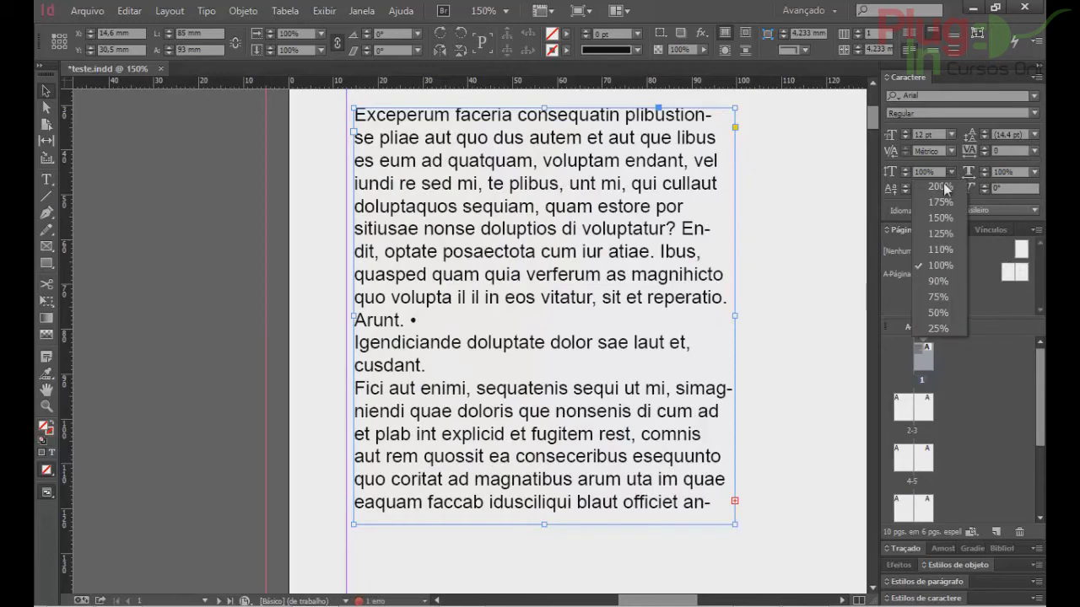
pyautogui.click(938, 203)
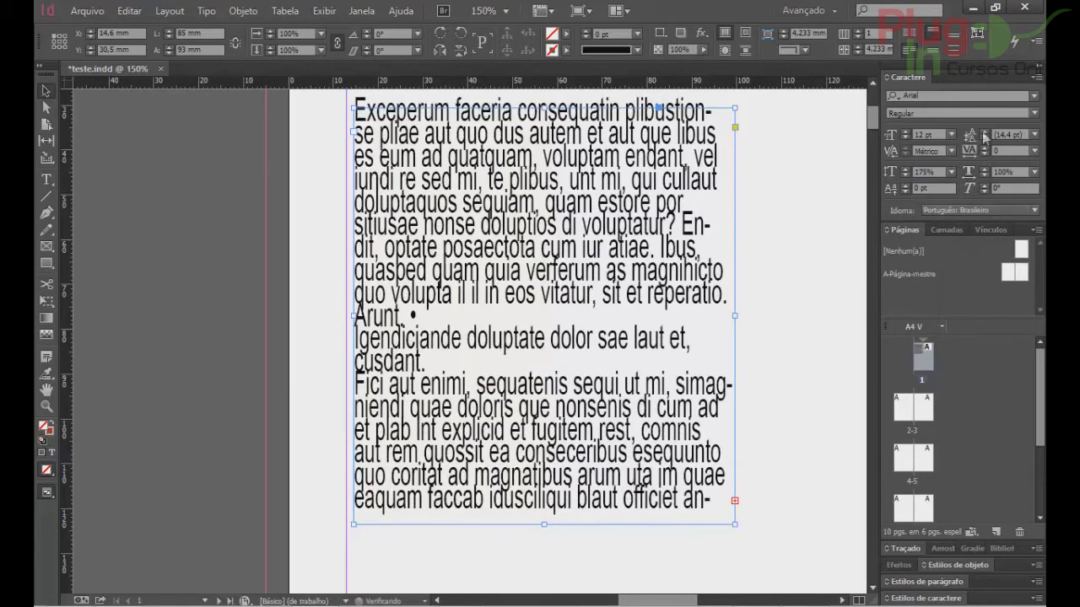
pyautogui.click(951, 171)
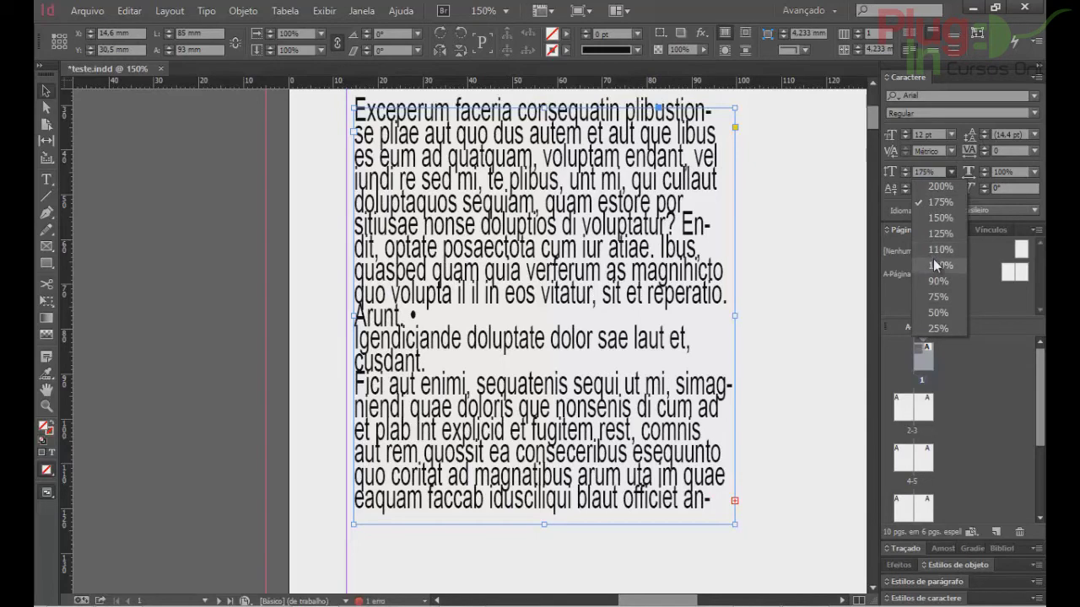
pyautogui.click(928, 249)
# Widen the frame's text to a horizontal scale of 175% and return it to 100%.
pyautogui.click(1034, 172)
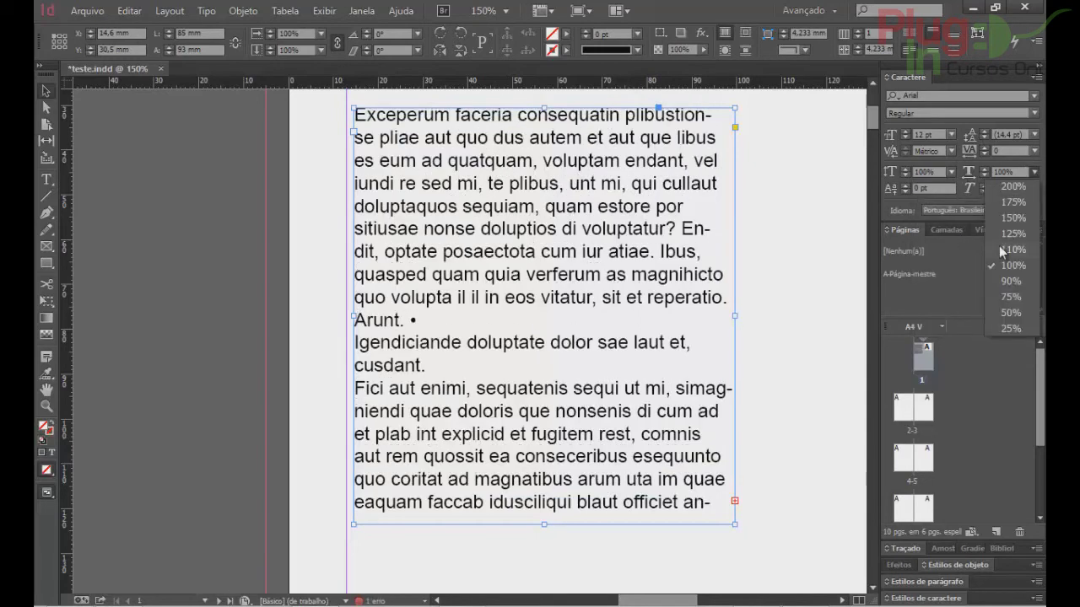
pyautogui.click(1012, 202)
pyautogui.click(1033, 170)
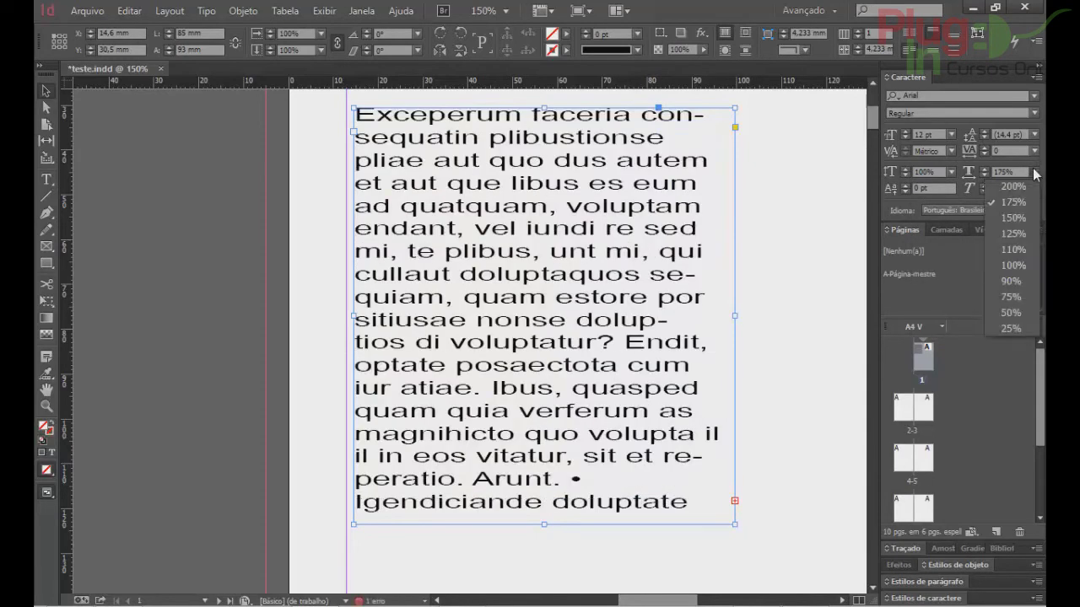
pyautogui.click(1011, 266)
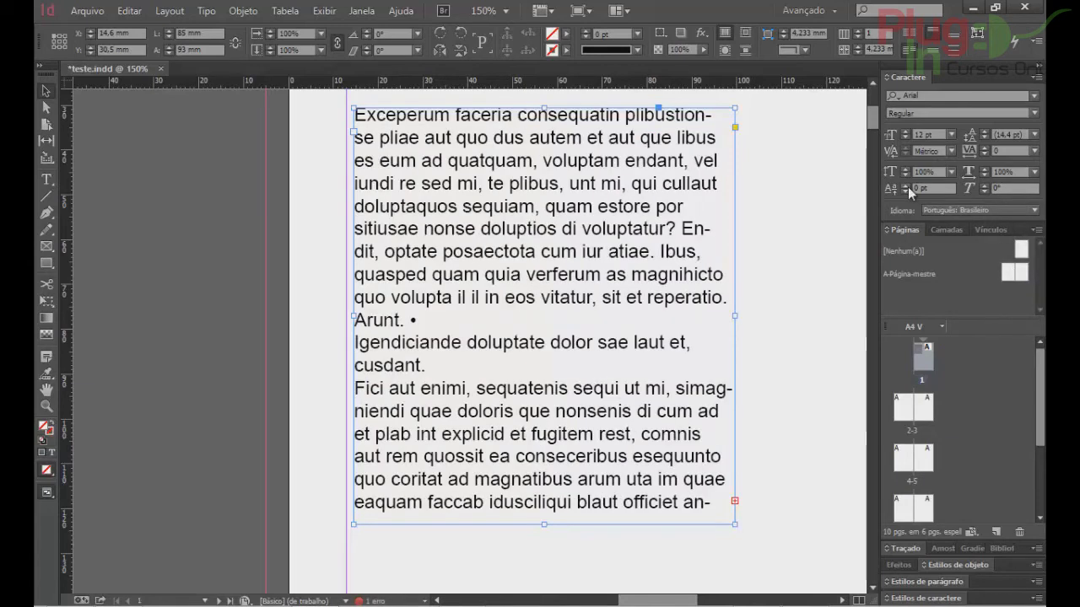
# Raise the baseline shift of the frame's text in 1 pt increments and lower it back to 0 pt.
pyautogui.click(905, 184)
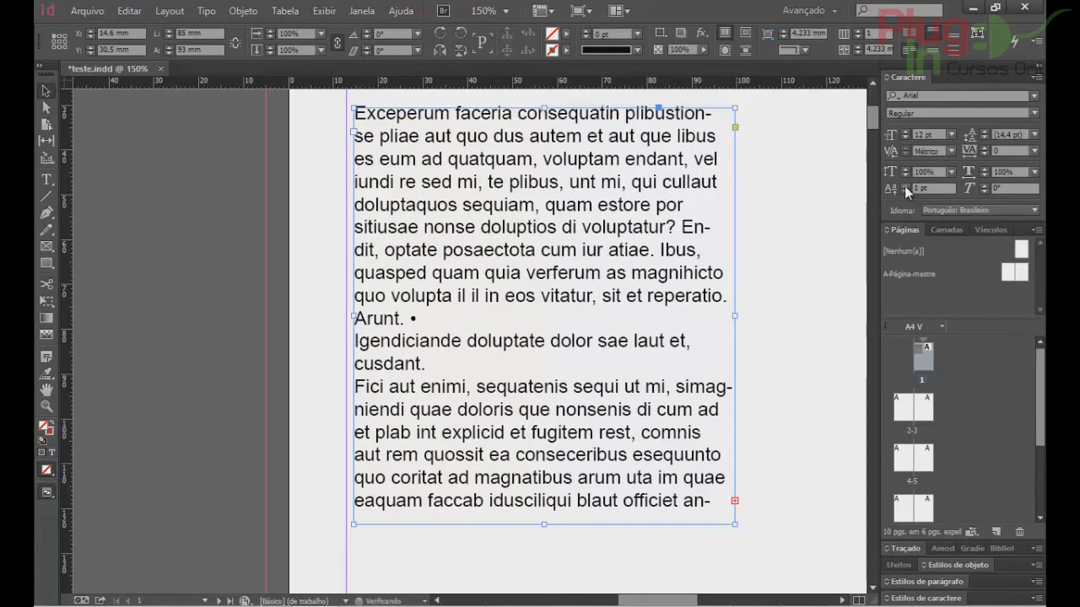
pyautogui.click(906, 184)
pyautogui.click(905, 184)
pyautogui.click(905, 184)
pyautogui.click(906, 184)
pyautogui.click(905, 184)
pyautogui.click(905, 191)
pyautogui.click(905, 191)
pyautogui.click(905, 191)
pyautogui.click(905, 191)
pyautogui.click(905, 191)
pyautogui.click(905, 191)
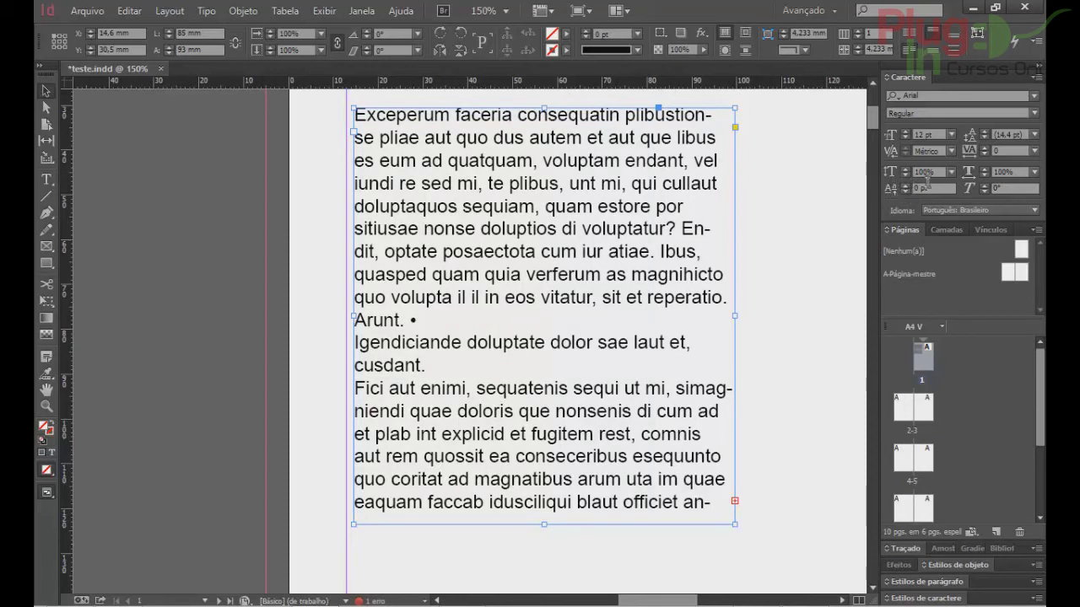
# Slant the frame's text by increasing its skew angle degree by degree, and reset the angle to 0°.
pyautogui.click(984, 184)
pyautogui.click(983, 185)
pyautogui.click(984, 184)
pyautogui.click(983, 185)
pyautogui.click(984, 184)
pyautogui.click(984, 185)
pyautogui.click(983, 185)
pyautogui.click(983, 185)
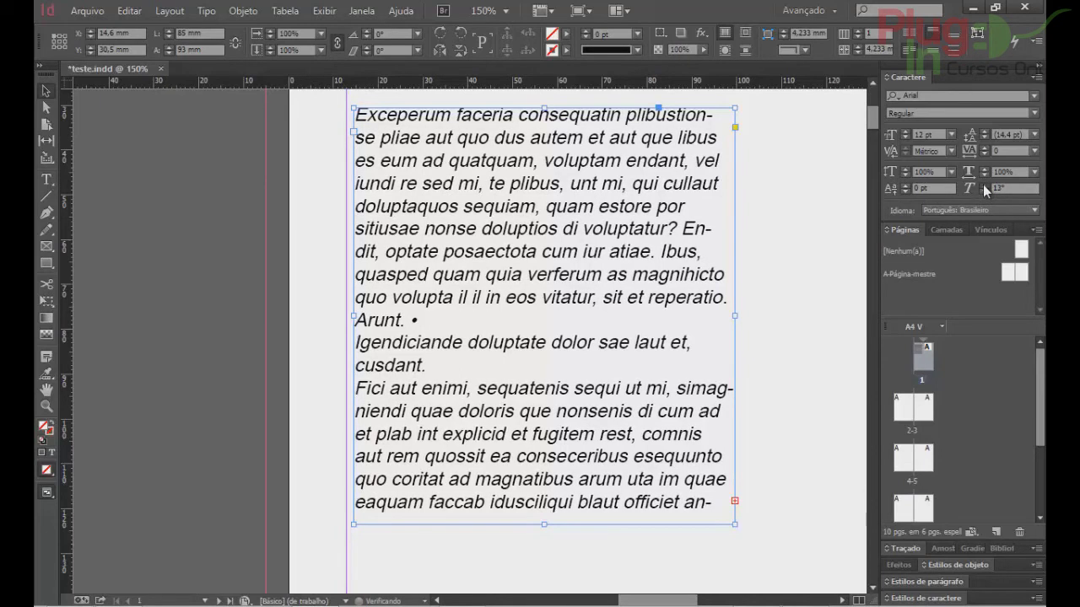
pyautogui.moveTo(1018, 189); pyautogui.dragTo(916, 181)
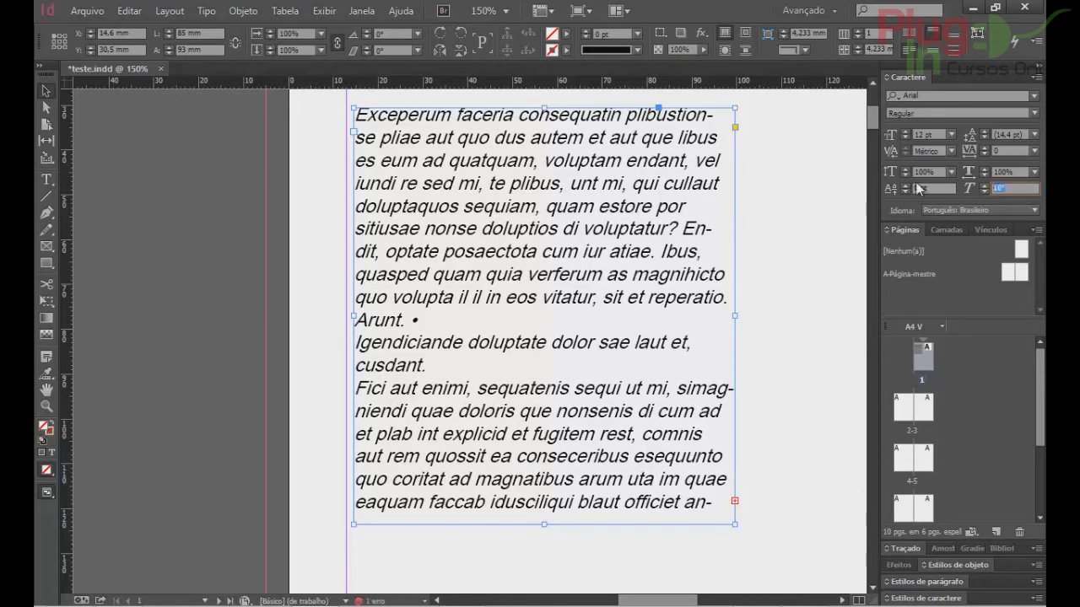
pyautogui.write('0')
pyautogui.press('Return')
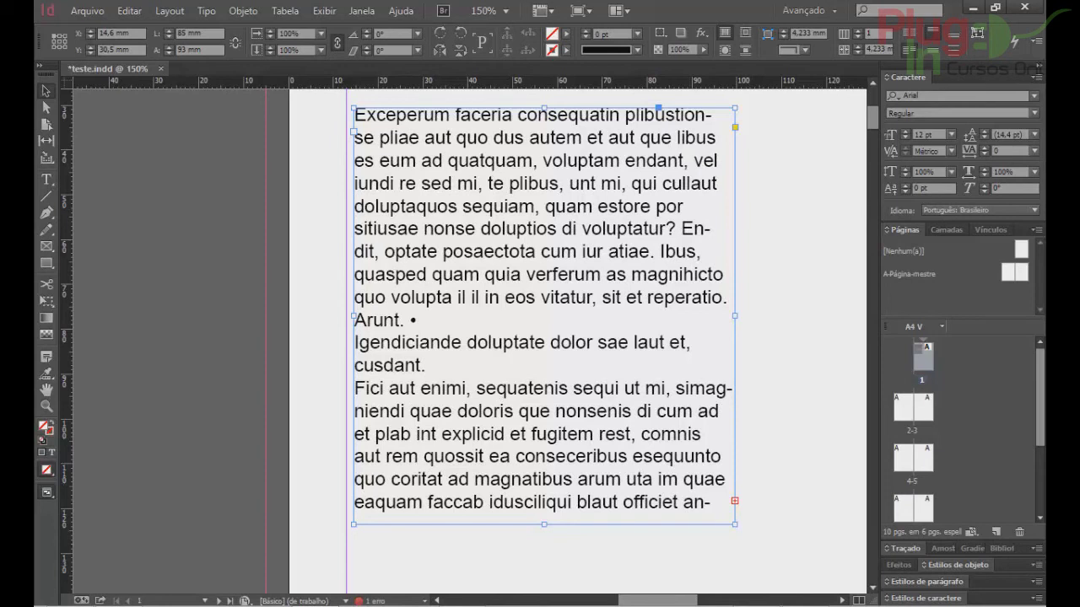
# Enter the text frame for editing and select all of its text.
pyautogui.click(1037, 113)
pyautogui.doubleClick(410, 245)
pyautogui.hotkey('ctrl', 'a')
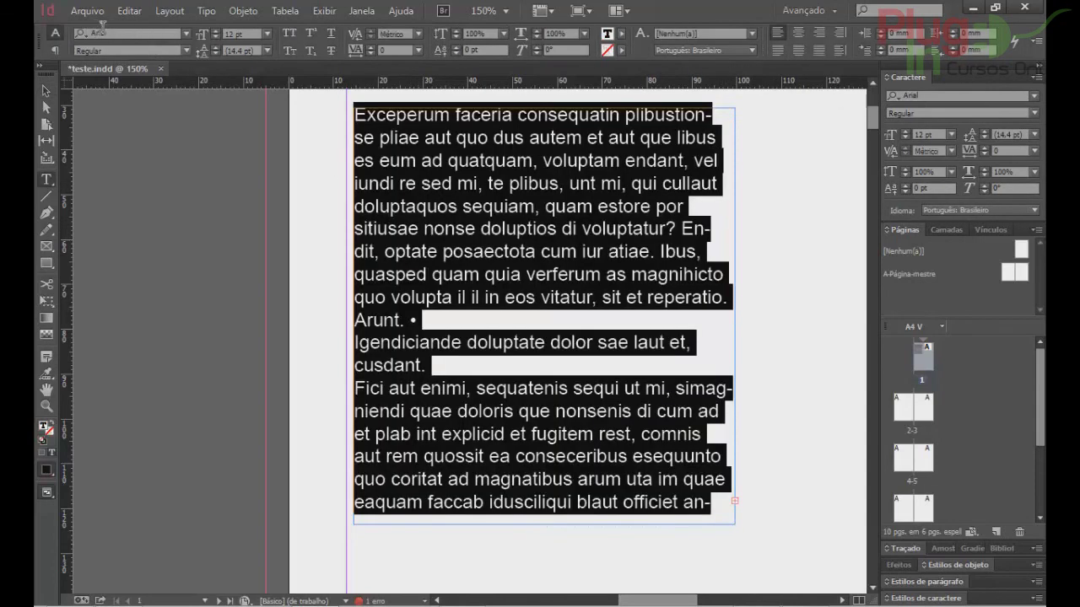